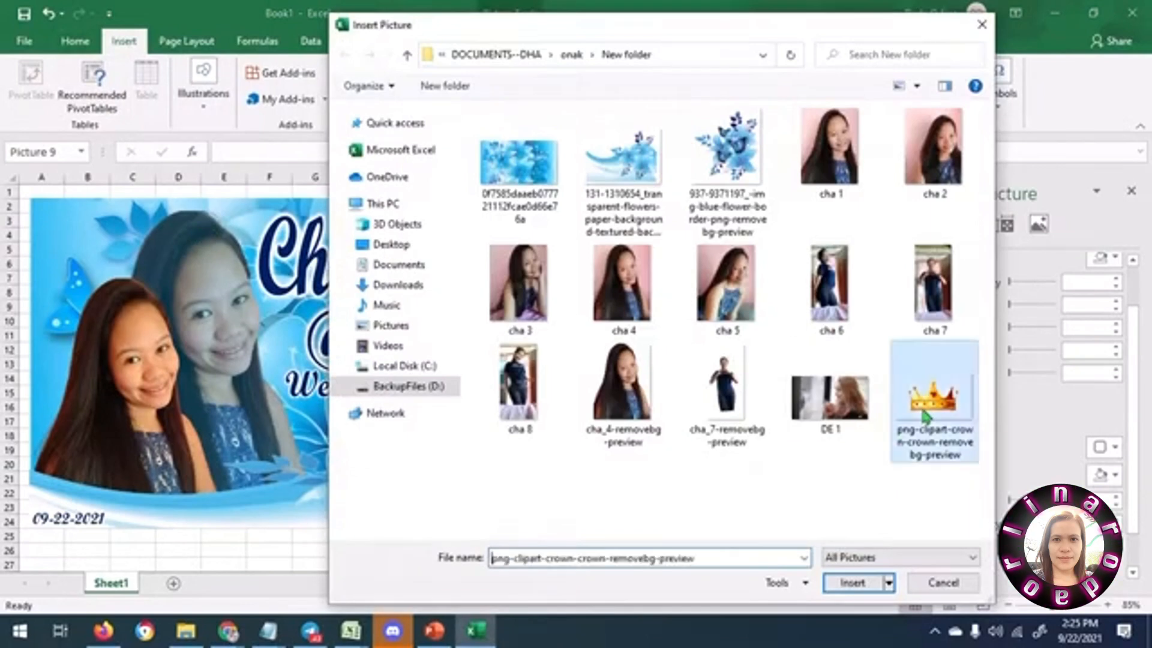
Step: Insert the png-clipart-crown-crown-removebg-preview picture and fit it onto the standing woman's head at about 0.74" high and 0.97" wide
left_click_drag(278, 381, 496, 284)
left_click_drag(576, 325, 566, 271)
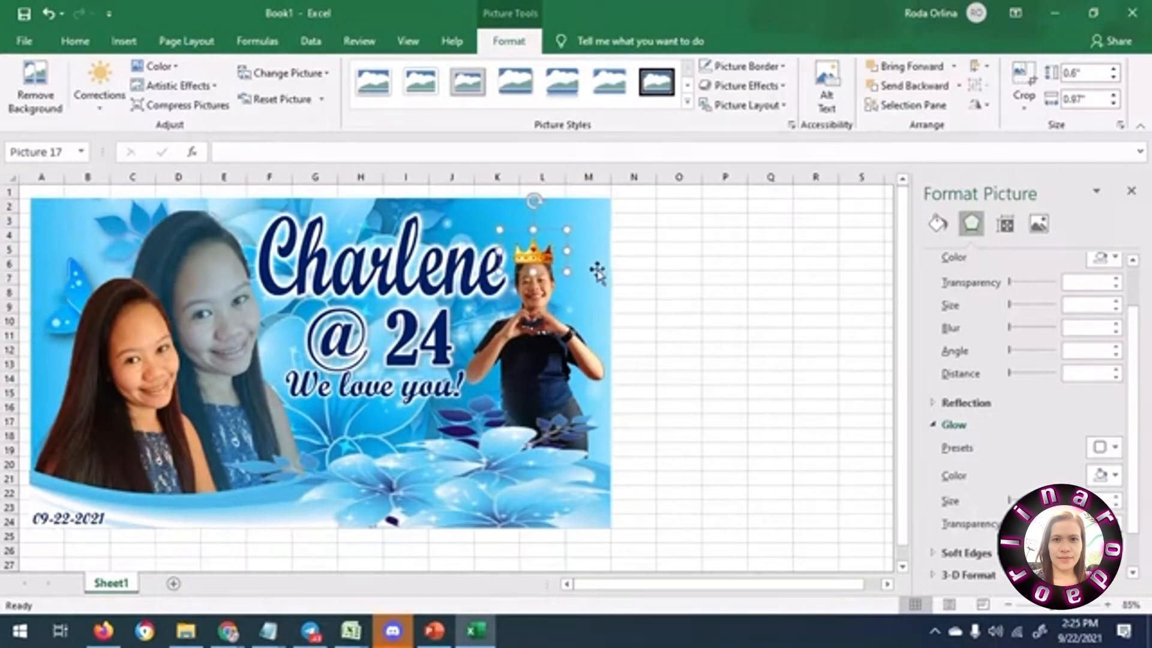
left_click_drag(533, 229, 537, 258)
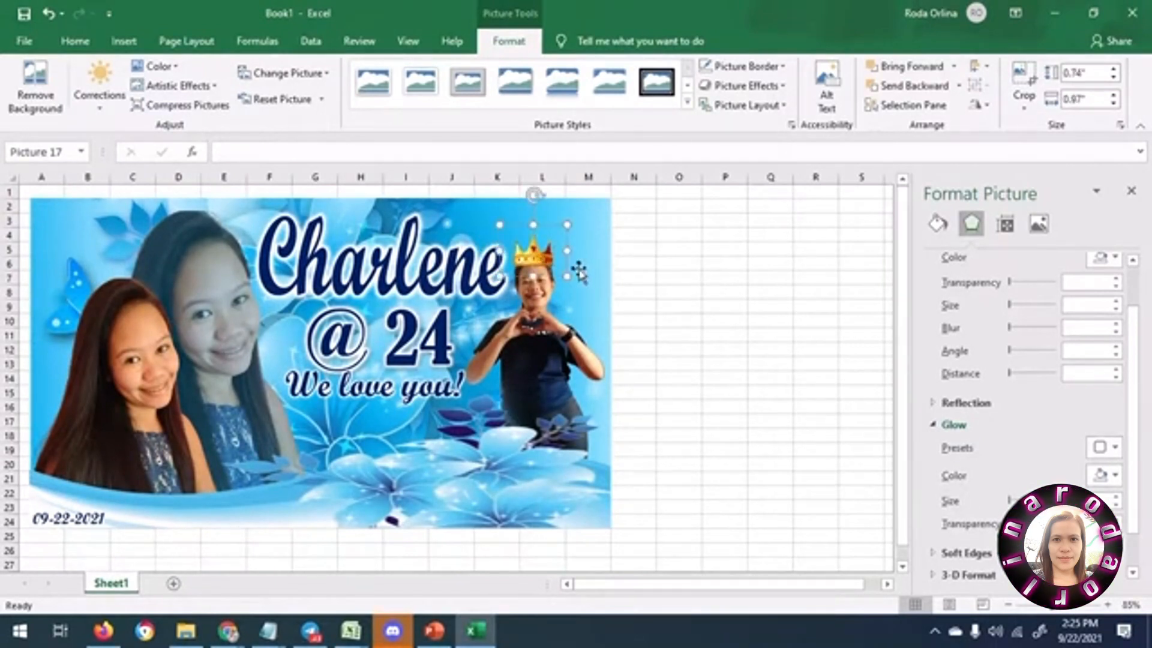
Step: Enlarge the picture of the standing woman slightly and move the crown back onto her head
left_click(546, 366)
left_click_drag(612, 244, 623, 222)
left_click_drag(531, 255, 529, 225)
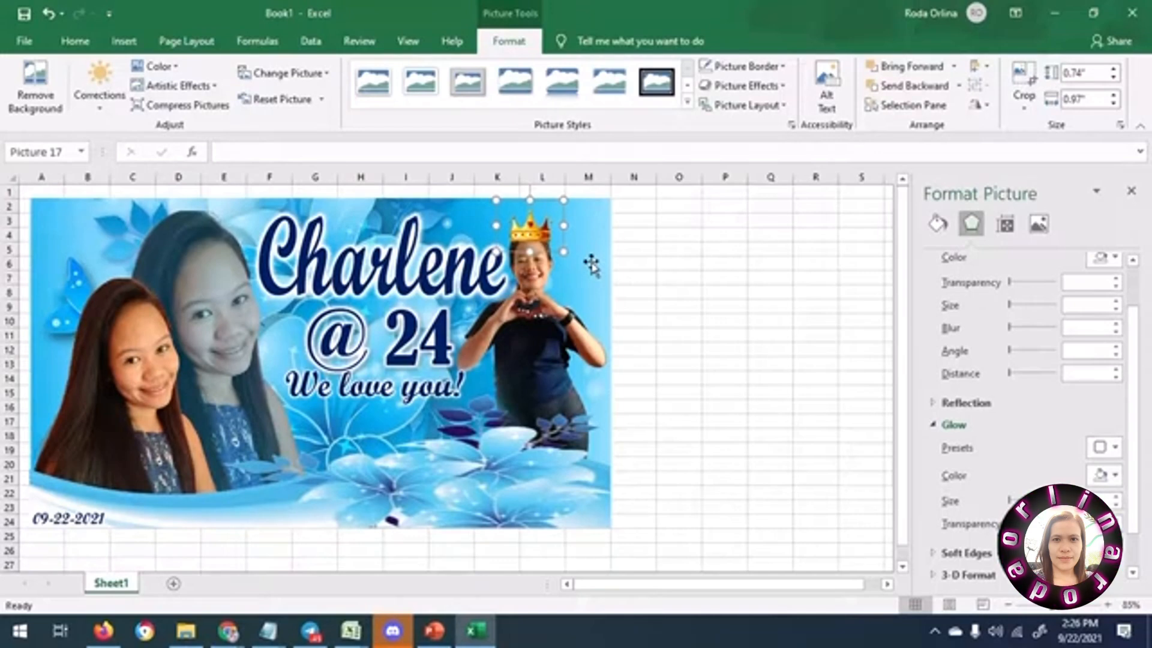
key("Escape")
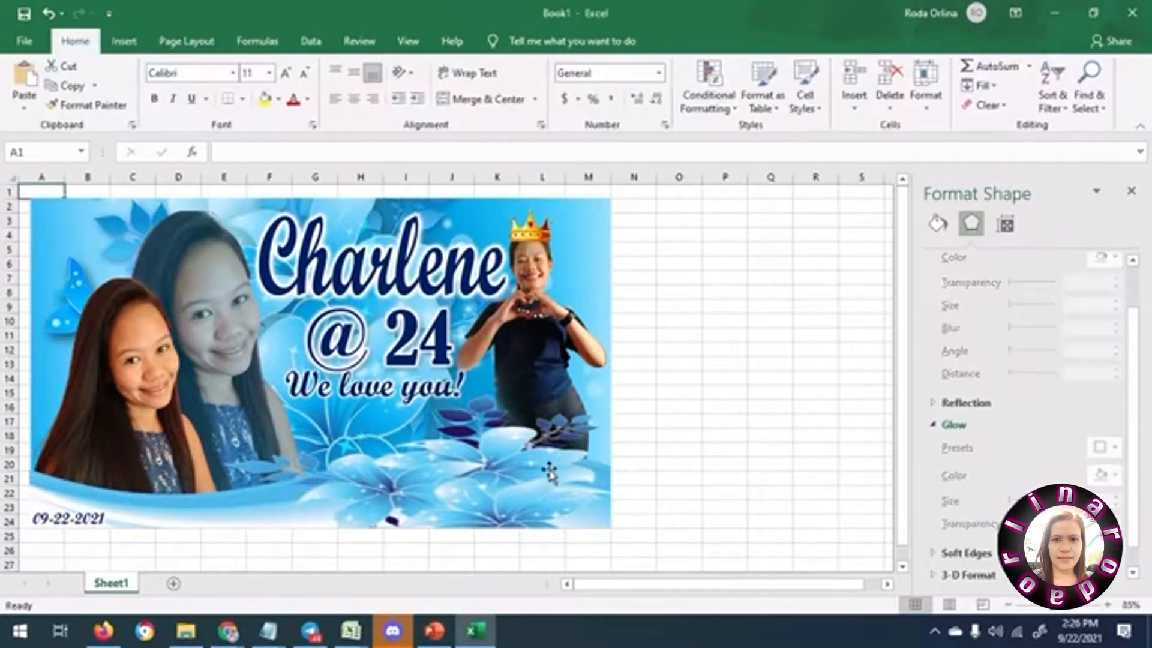
Step: Apply a white glow with a size of 5 pt to the picture of the standing woman
left_click(531, 378)
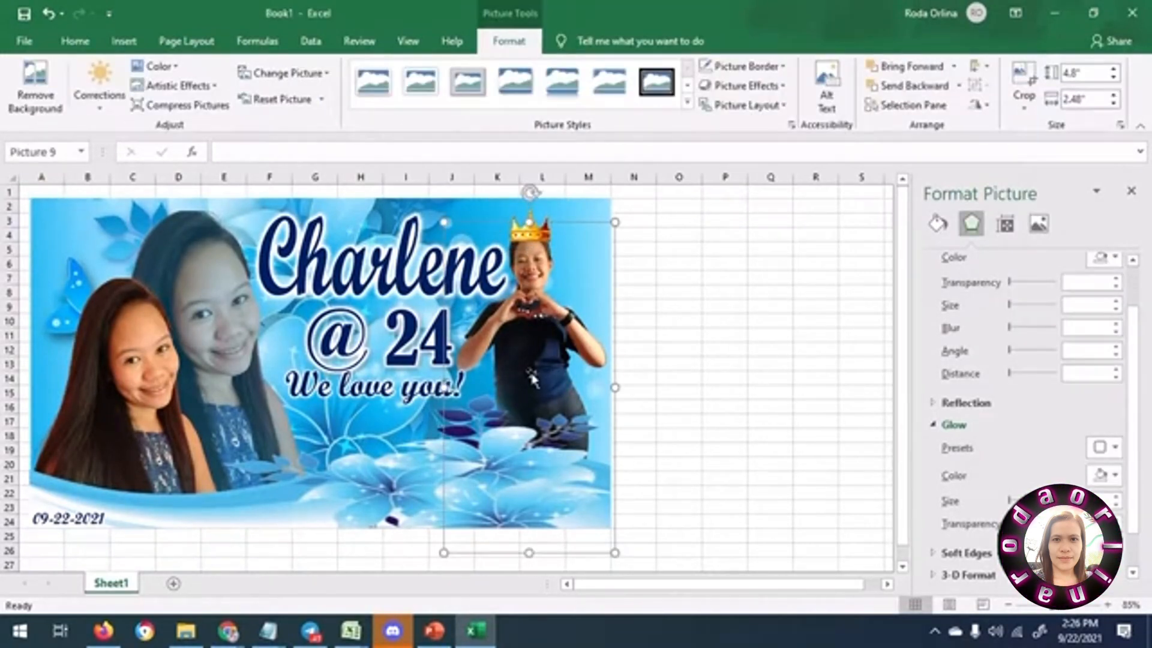
right_click(532, 378)
left_click(575, 361)
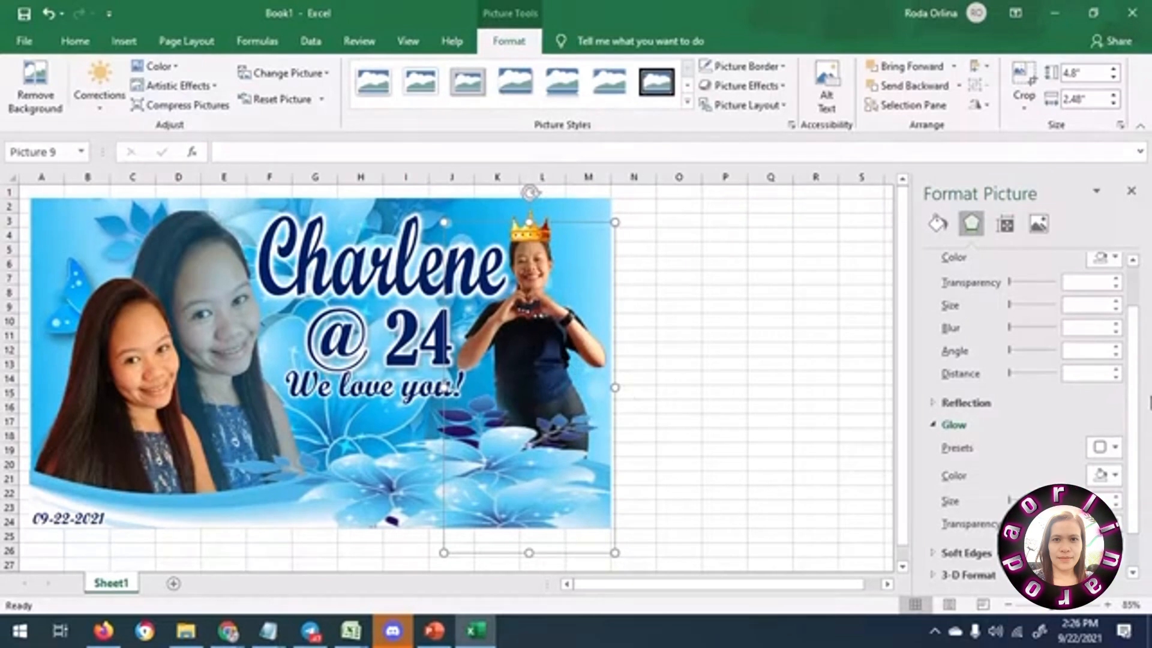
scroll(1133, 432, "down", 1)
left_click(1109, 429)
left_click(1011, 468)
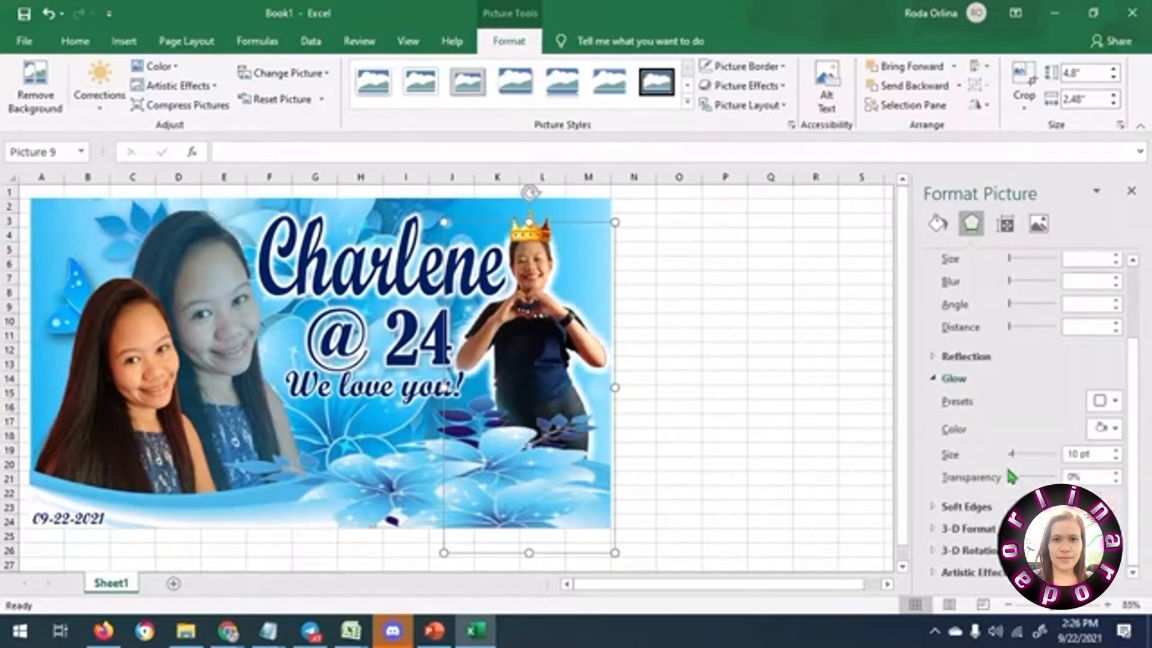
double_click(1102, 453)
type("8")
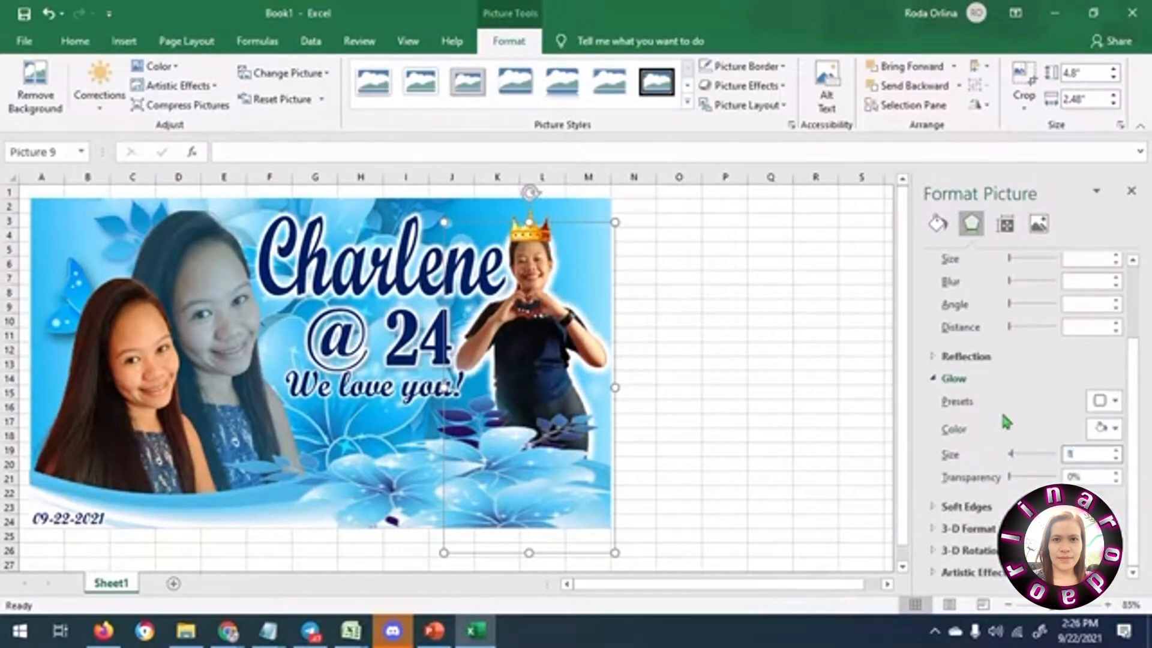
key("Return")
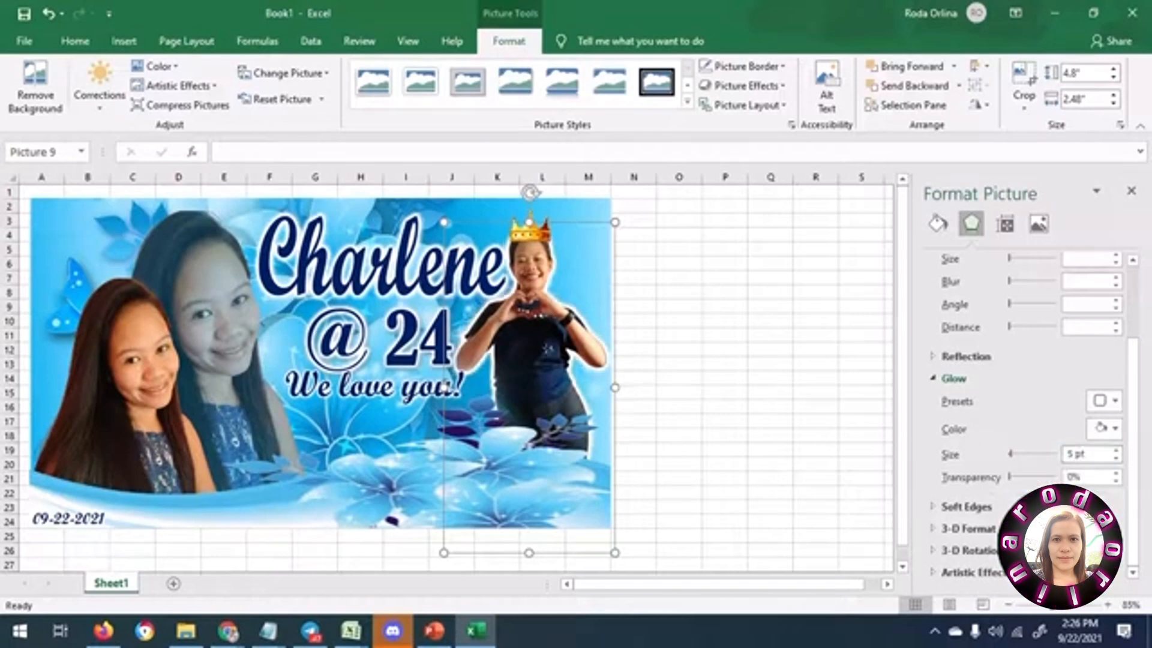
Step: Nudge the standing woman's picture and her crown slightly down, and the large name title slightly left
left_click_drag(616, 406, 618, 407)
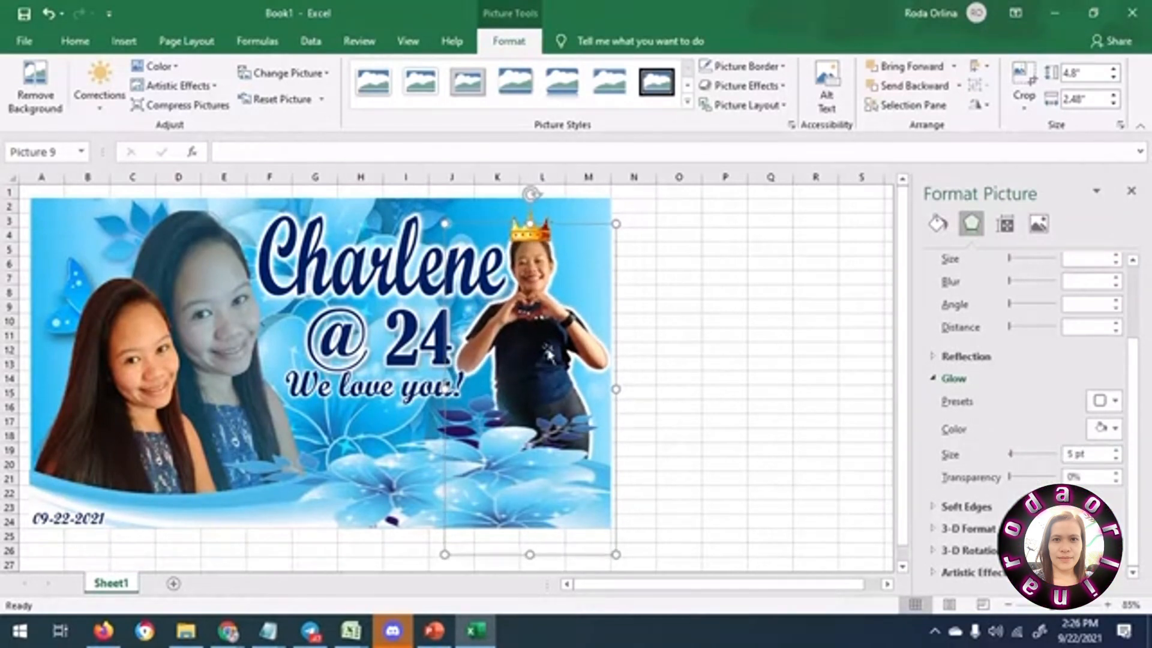
left_click(531, 231)
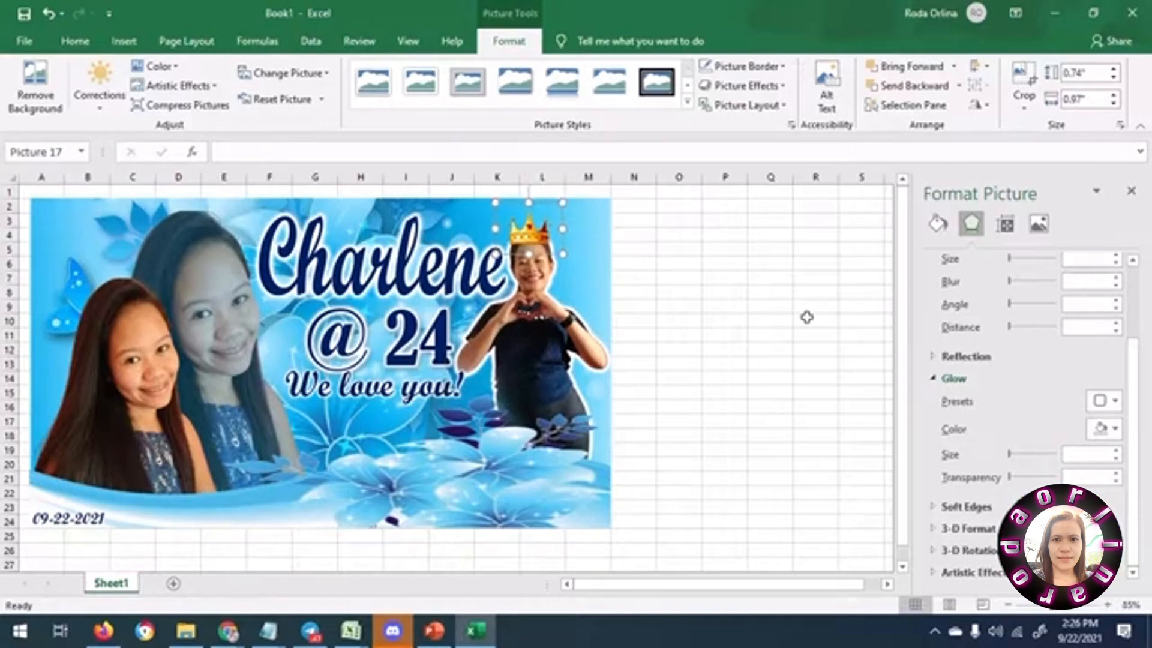
left_click(396, 253)
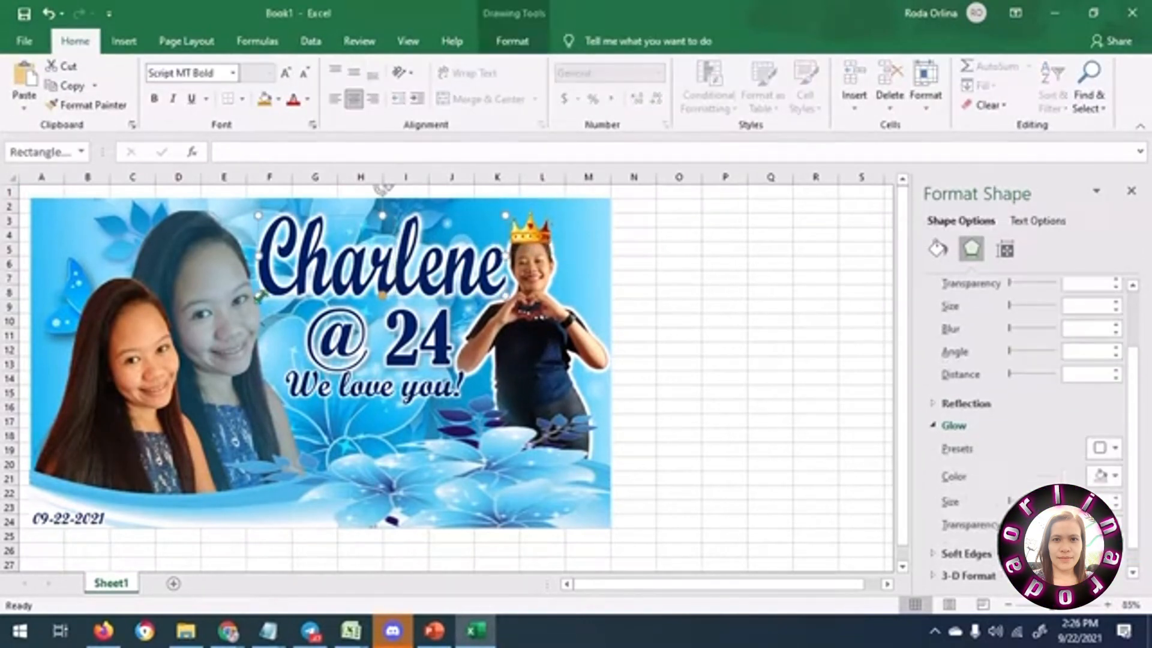
left_click_drag(409, 296, 408, 296)
Step: Nudge the "We love you!" text slightly down and to the right, away from the line above it
left_click(376, 401)
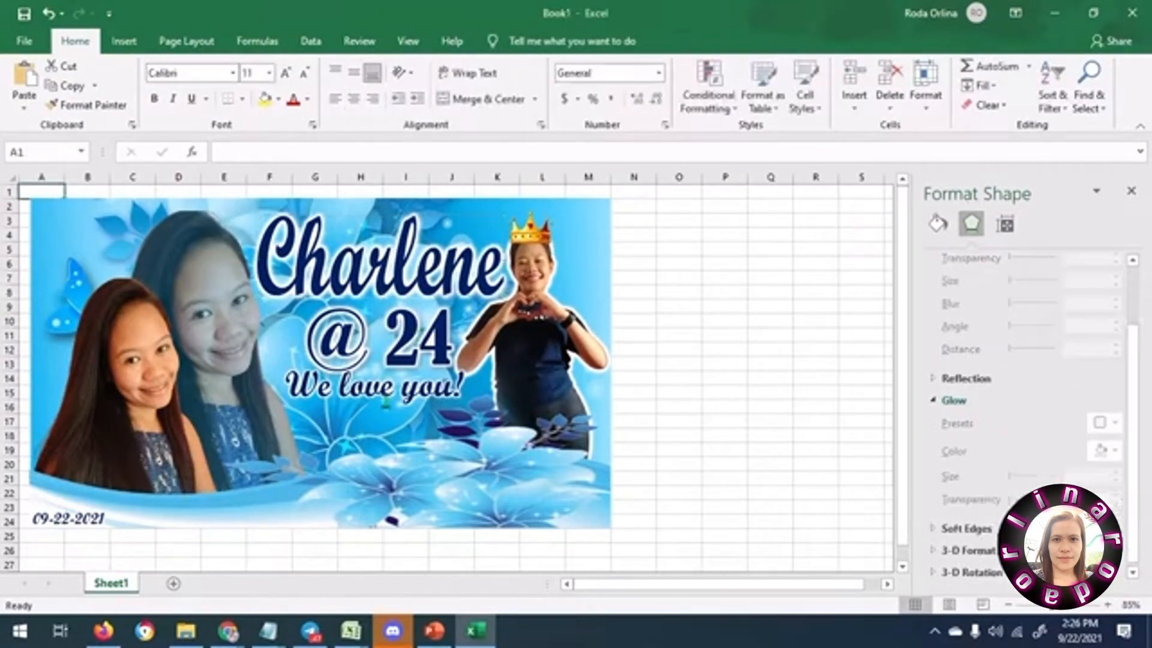
key("Right")
key("Down")
key("Down")
key("Down")
key("Down")
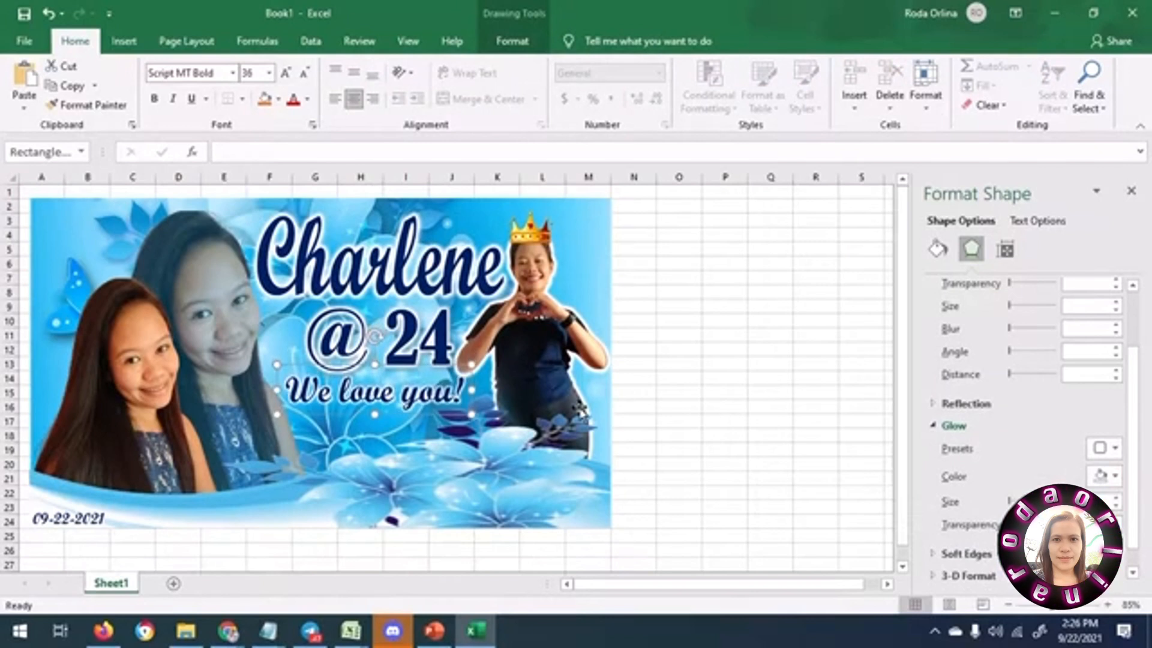
Step: Shift the "@ 24" text slightly left under the name title and close the formatting pane
left_click(413, 335)
left_click(288, 335)
key("Left")
key("Left")
key("Left")
key("Left")
key("Left")
key("Escape")
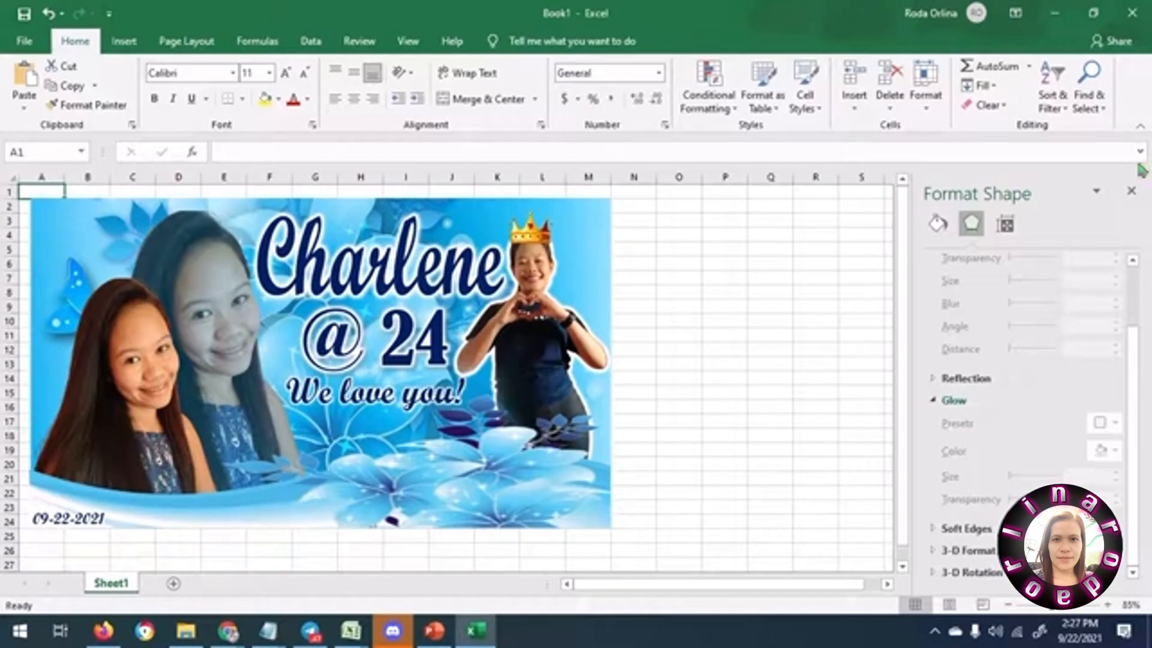
left_click(1131, 191)
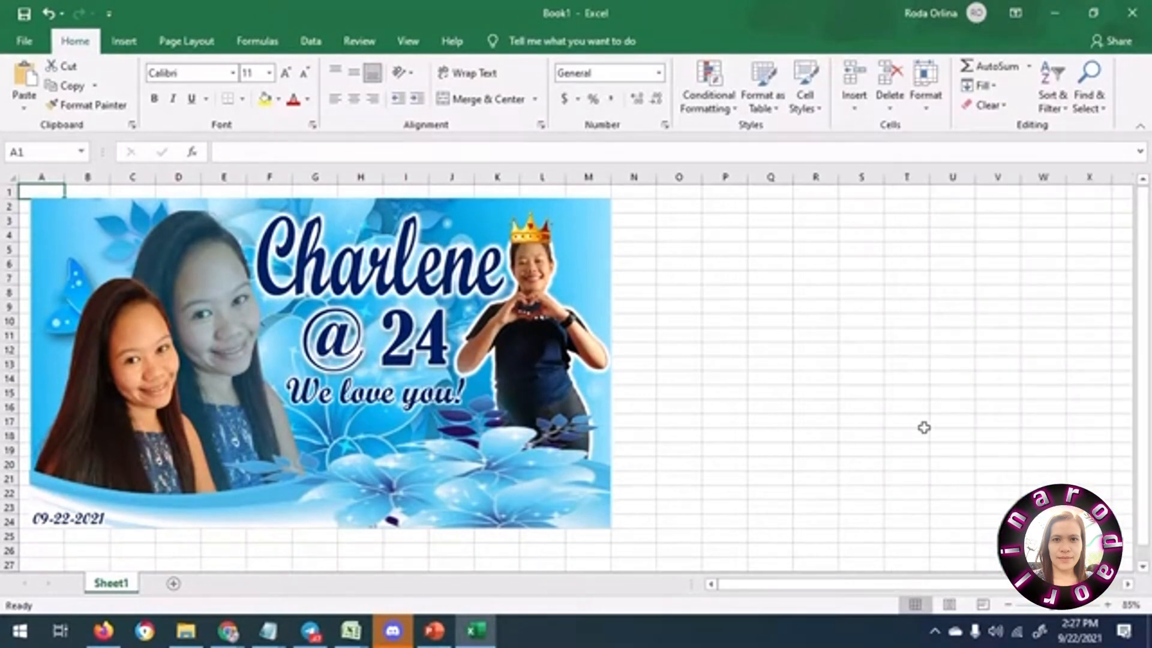
Step: Add a new worksheet and set its page to Landscape orientation with Narrow margins
left_click(173, 584)
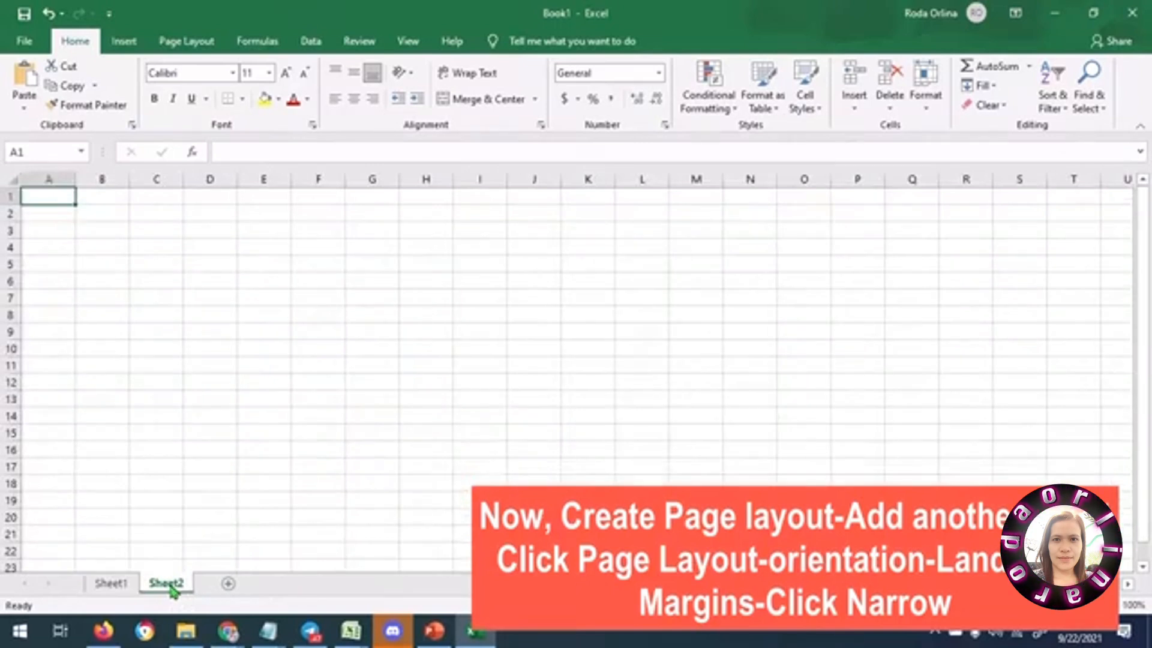
left_click(183, 41)
left_click(187, 108)
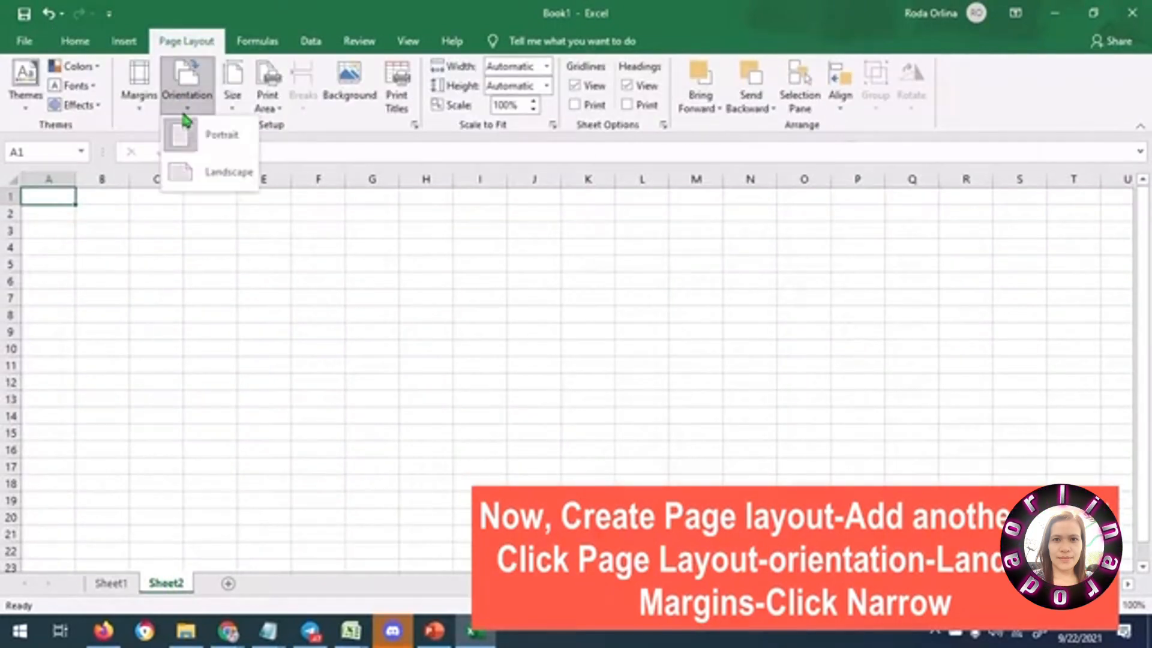
left_click(204, 180)
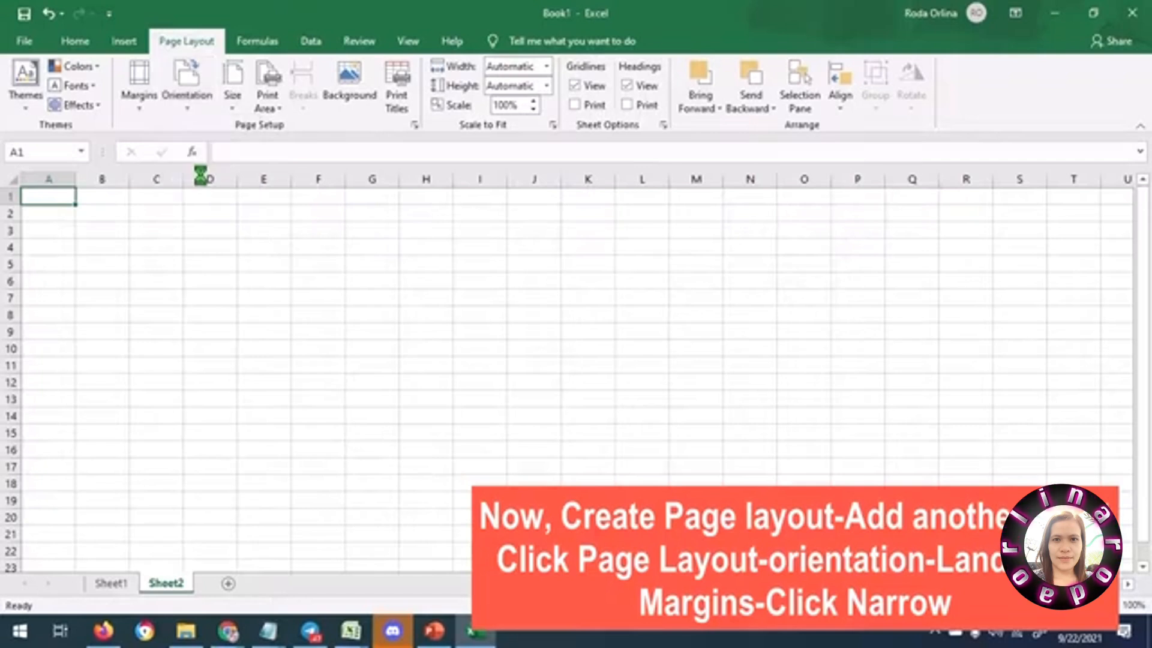
left_click(137, 112)
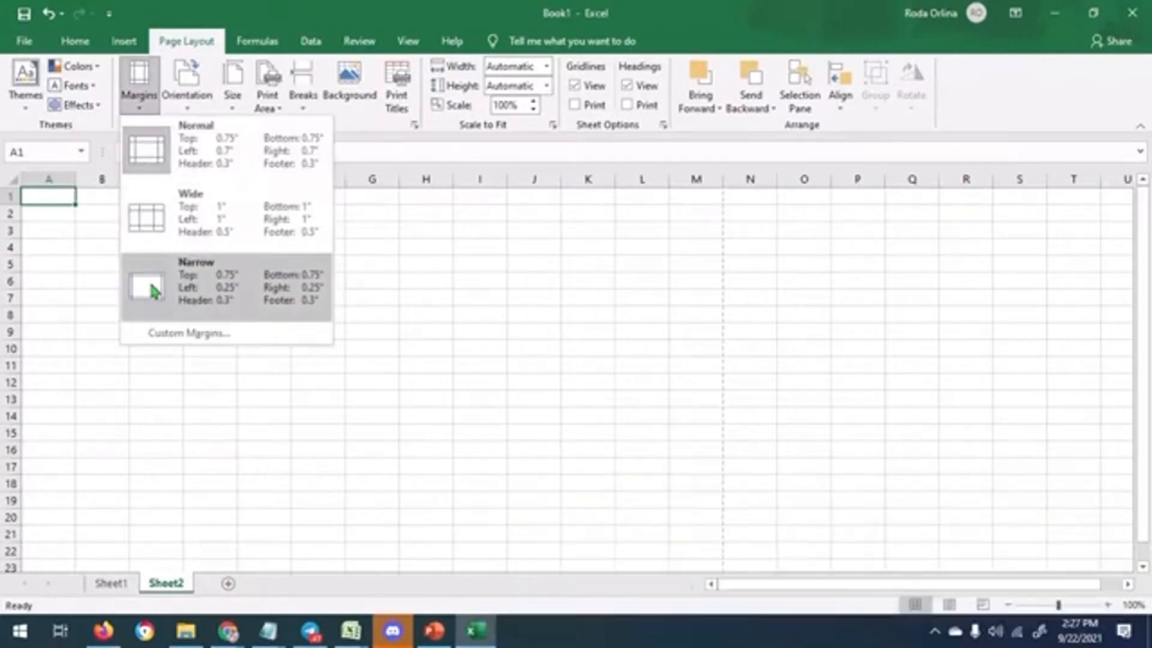
left_click(155, 291)
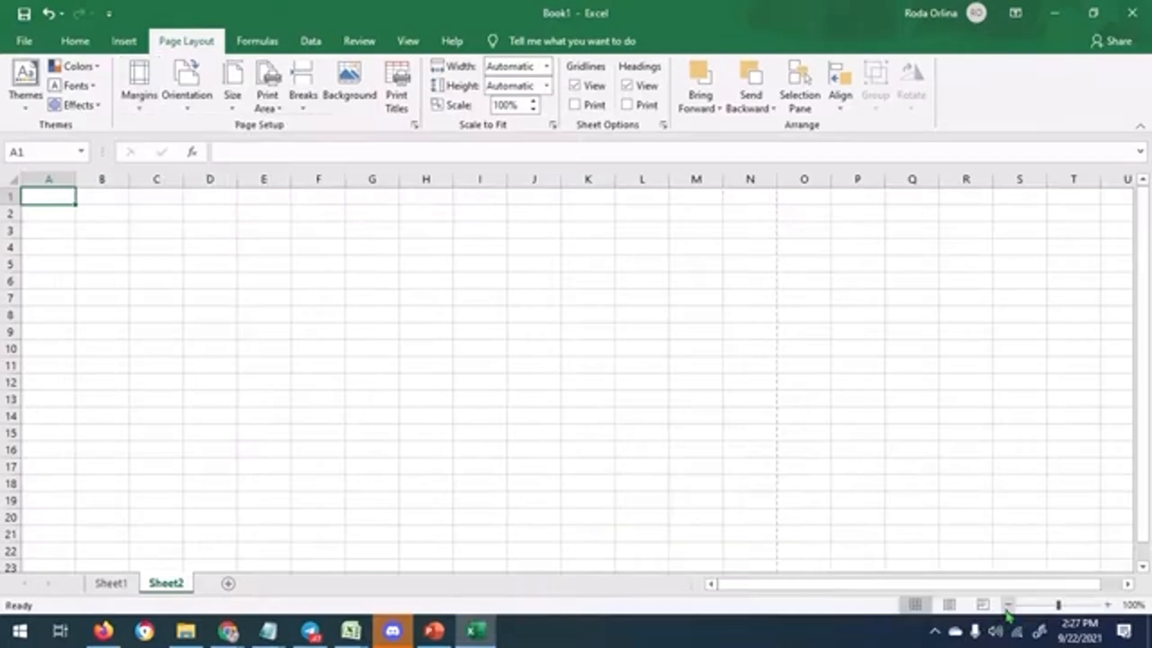
Step: Paste the copied screenshot of the banner layout onto Sheet2, with the page boundaries in view
left_click(1009, 605)
left_click(1007, 606)
left_click(1007, 605)
left_click(1007, 606)
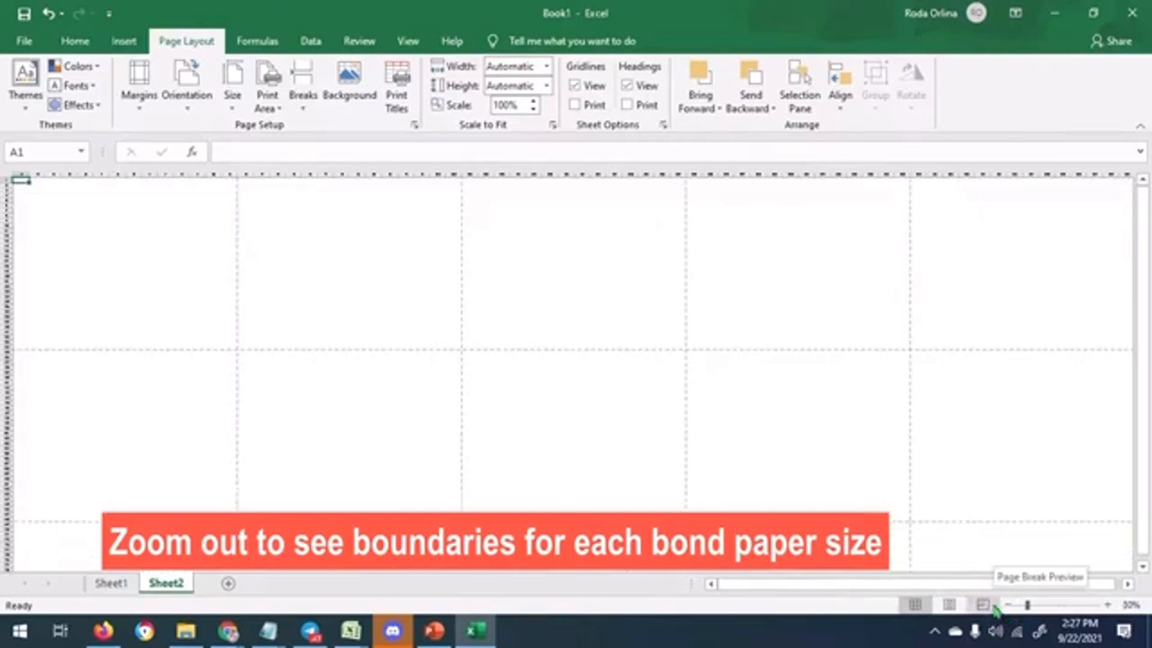
left_click(1107, 605)
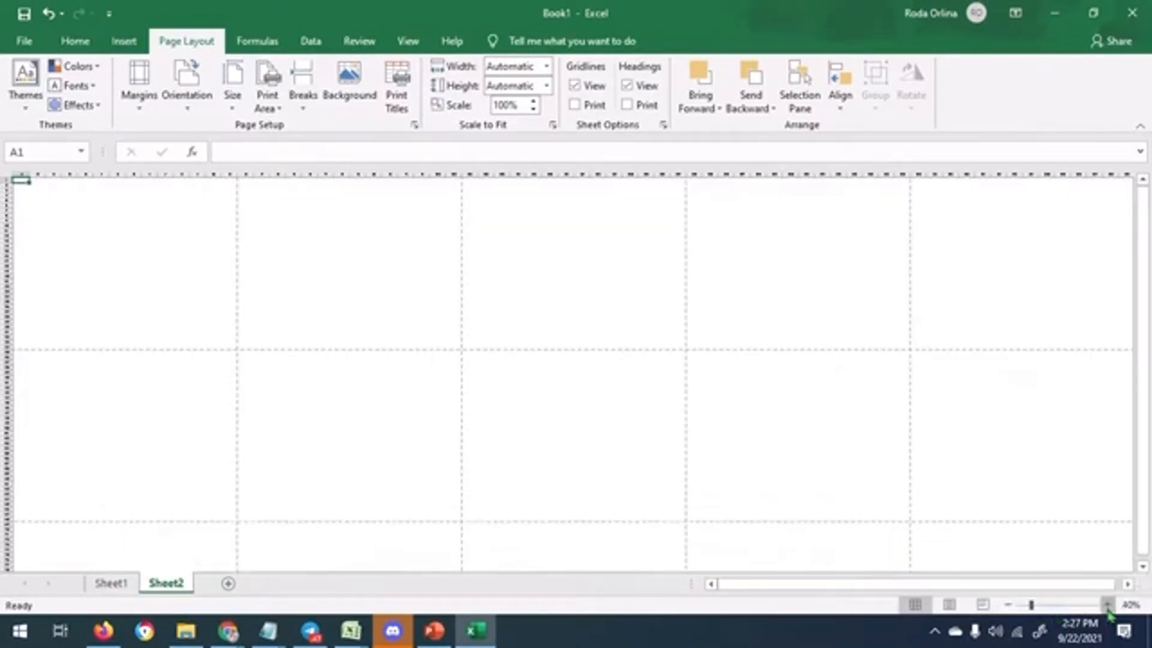
left_click(1108, 605)
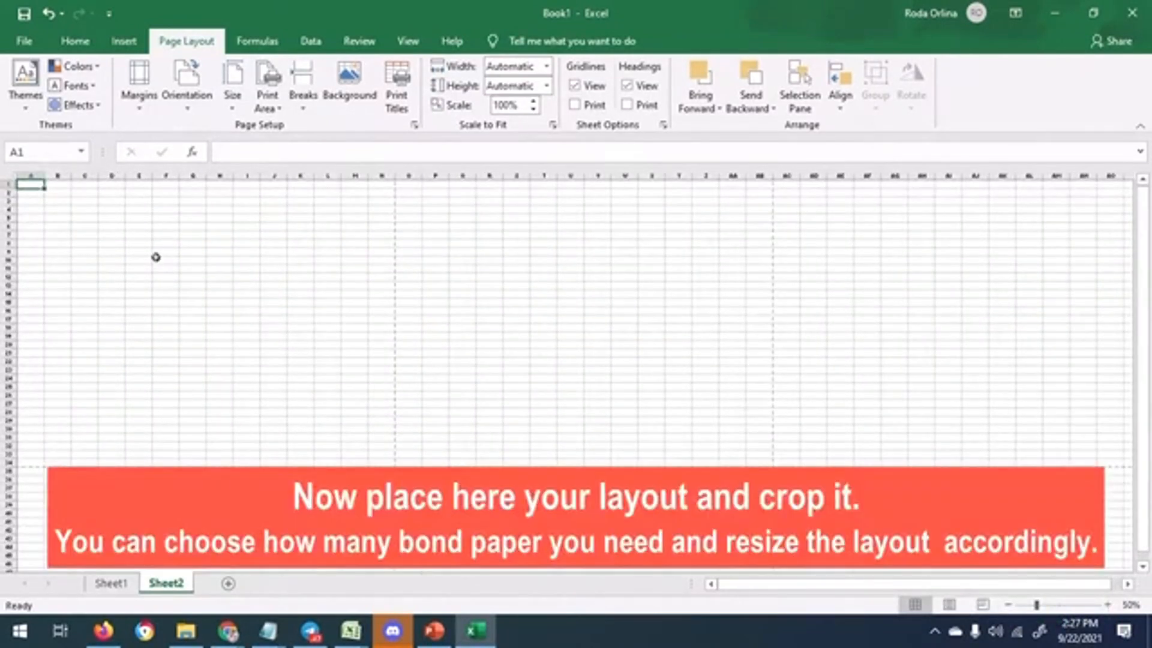
key("ctrl+v")
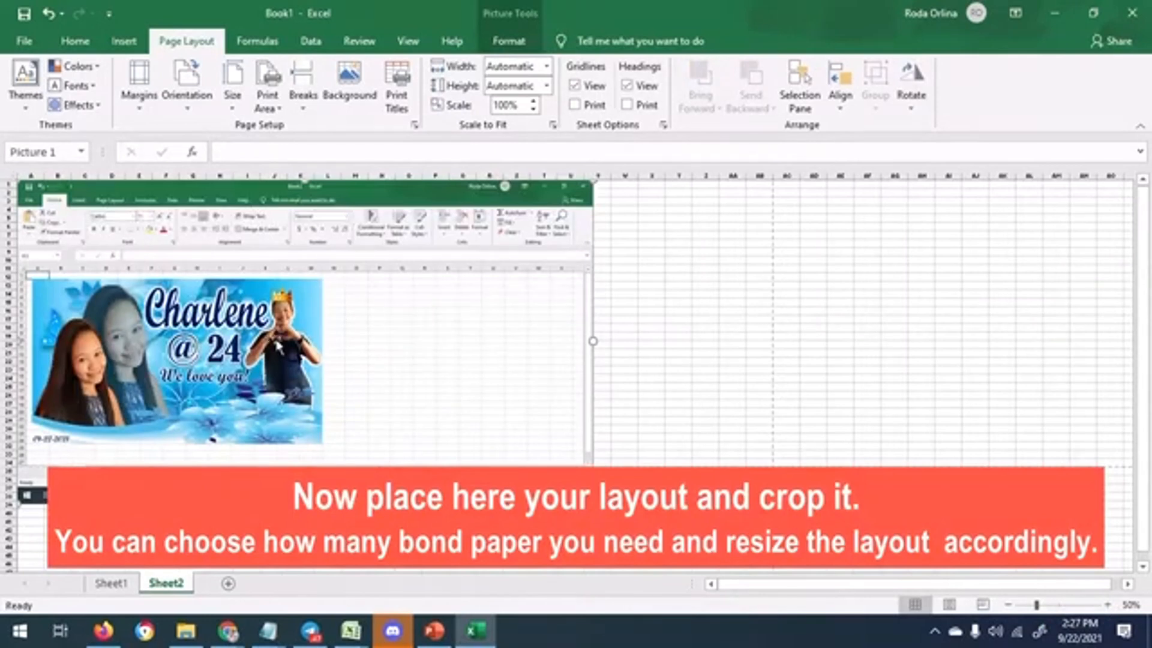
Step: Crop the pasted screenshot on all four sides so that only the banner design remains
double_click(262, 195)
left_click(1024, 81)
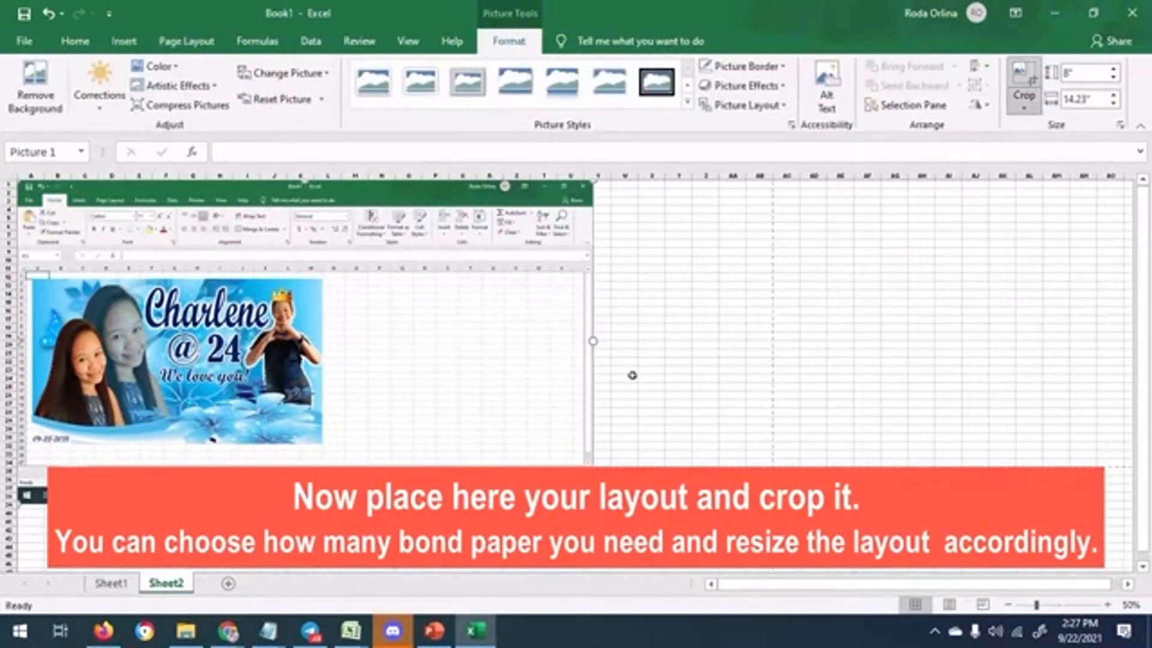
left_click_drag(592, 341, 324, 389)
left_click_drag(324, 341, 318, 340)
left_click_drag(169, 466, 180, 444)
left_click_drag(20, 311, 33, 311)
left_click_drag(174, 181, 160, 280)
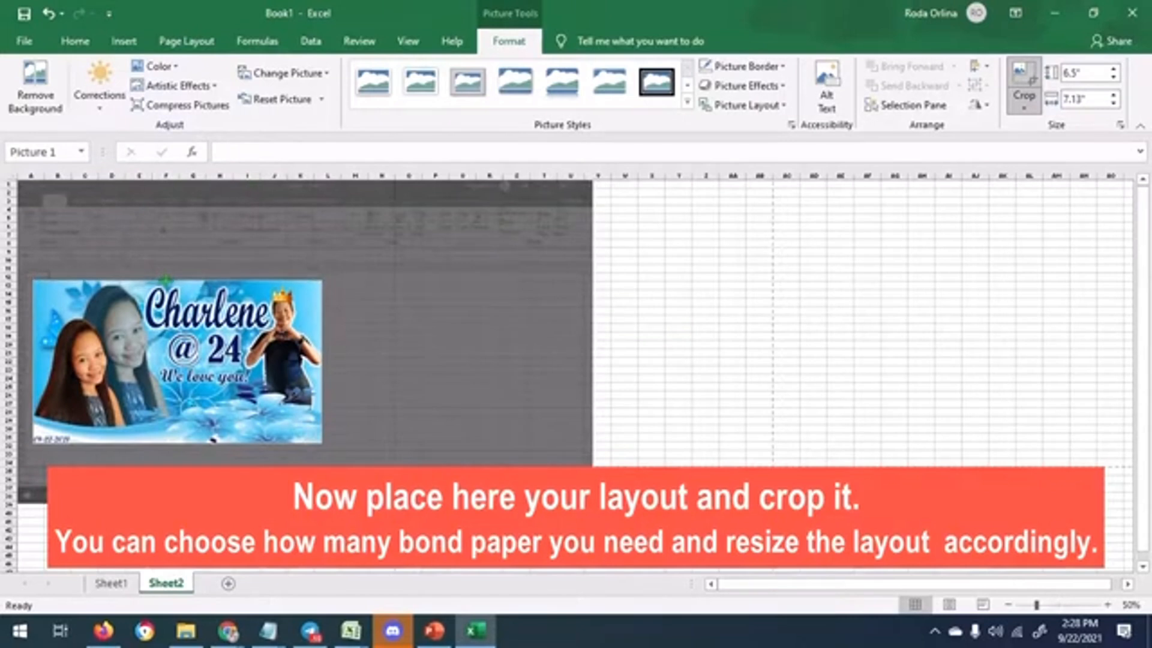
left_click(708, 354)
Step: Move the cropped banner to the sheet's top-left corner and enlarge it to about 6.52" high and 11.56" wide
left_click(222, 359)
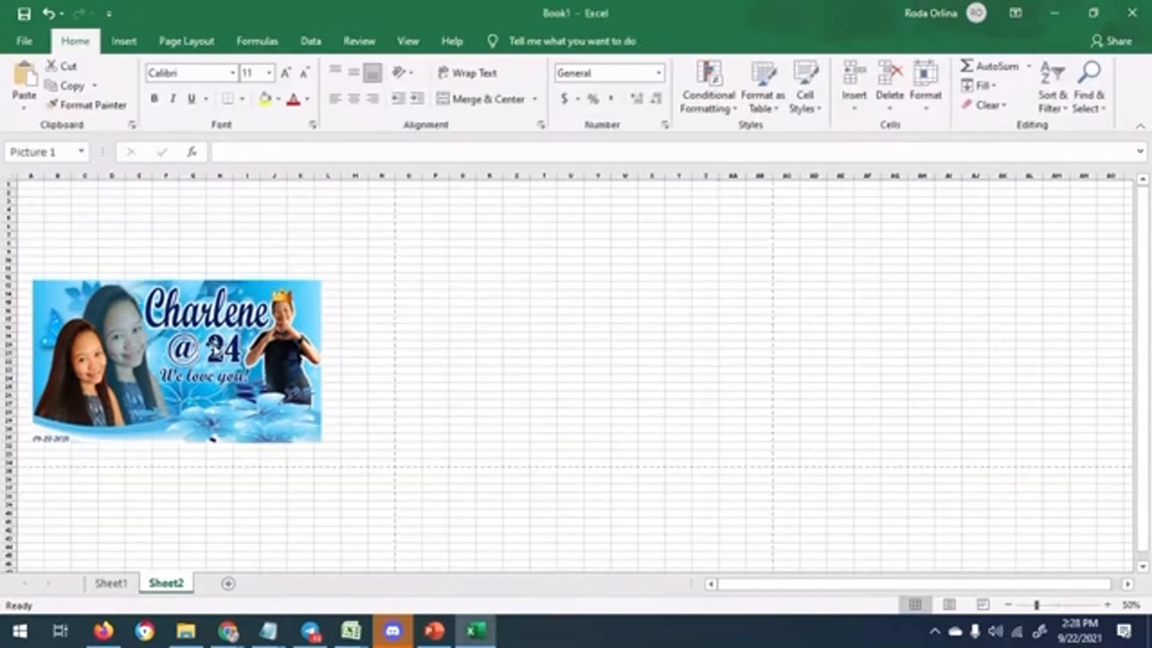
left_click_drag(267, 376, 253, 278)
left_click_drag(307, 345, 392, 445)
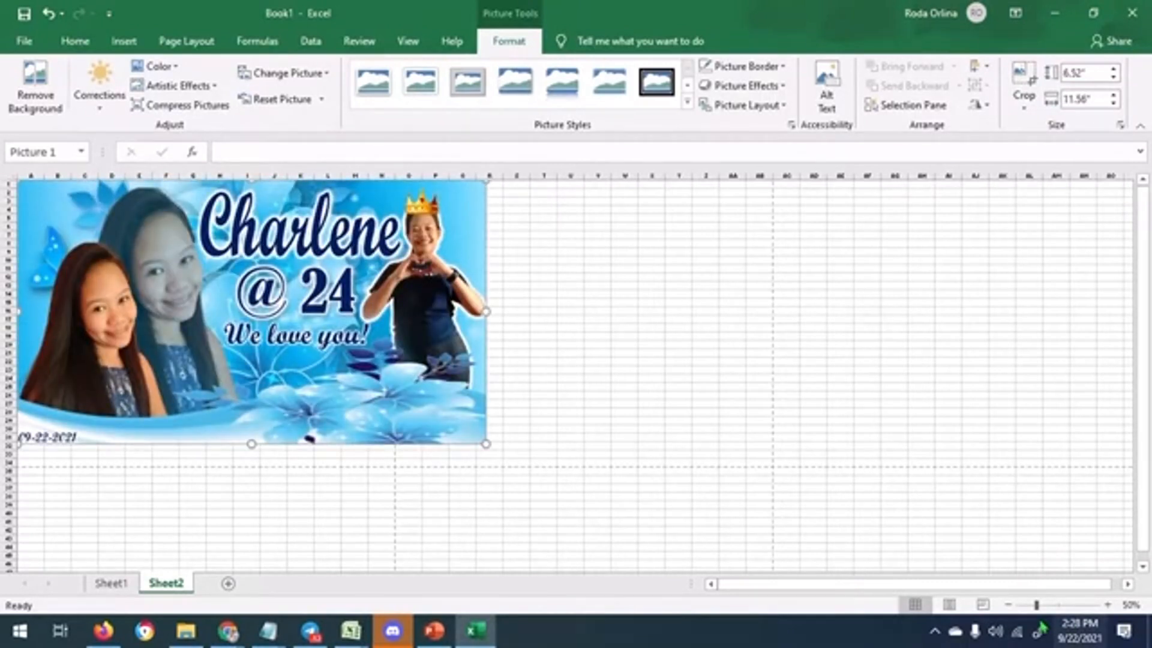
Step: Enlarge the banner to about 20.94" high and 37.67" wide, covering four pages across and three down
left_click(1008, 605)
left_click(1008, 604)
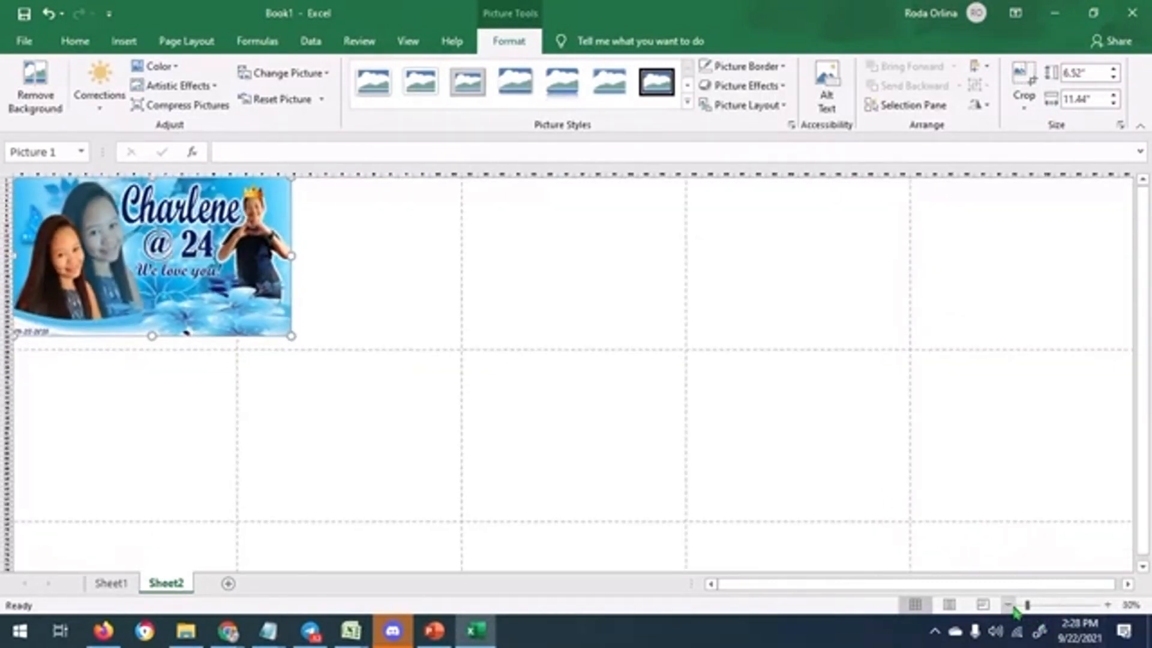
left_click(1009, 605)
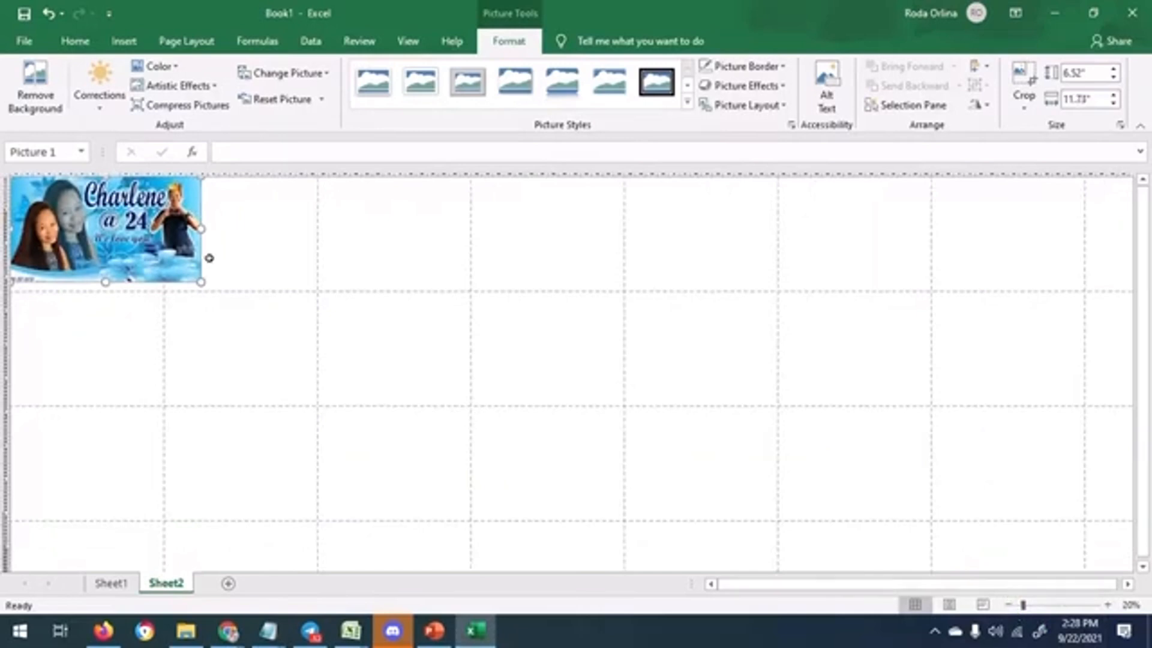
left_click_drag(201, 282, 436, 516)
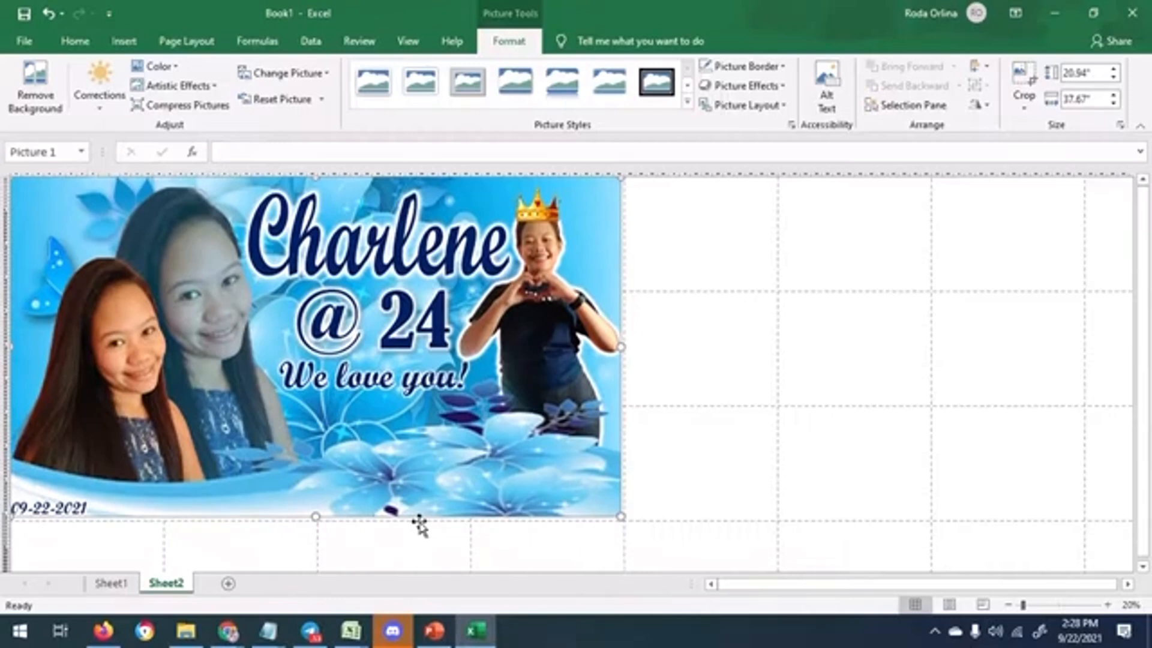
Step: Examine how the banner divides across the pages in Page Break Preview and in Page Layout view
left_click(982, 605)
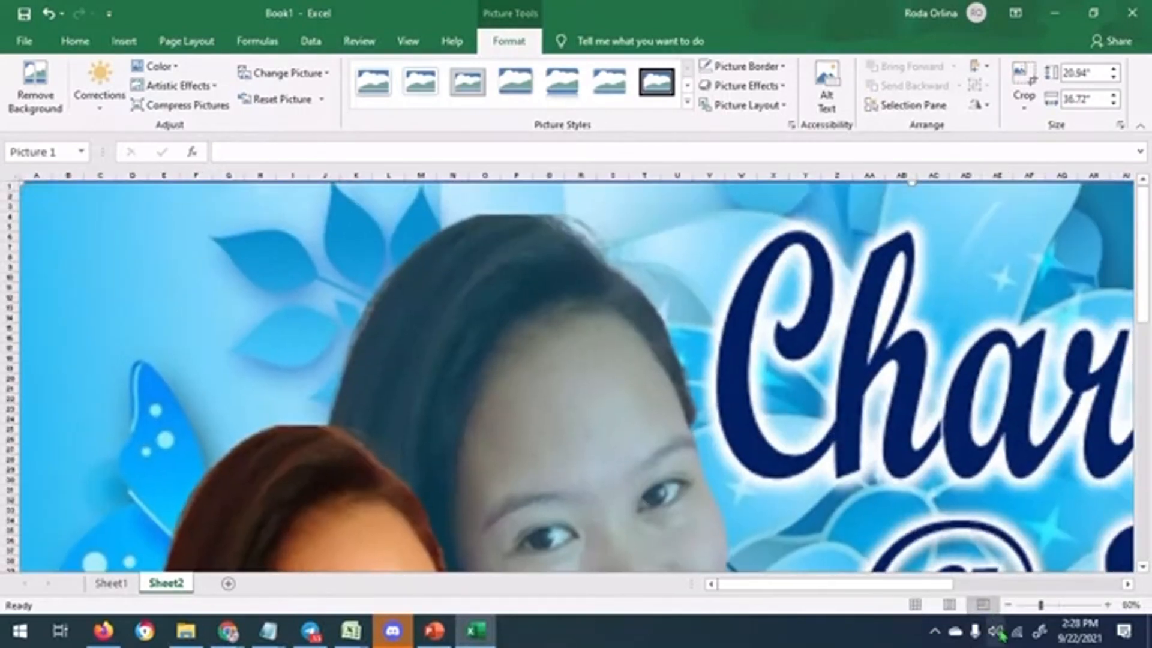
scroll(672, 404, "down", 5)
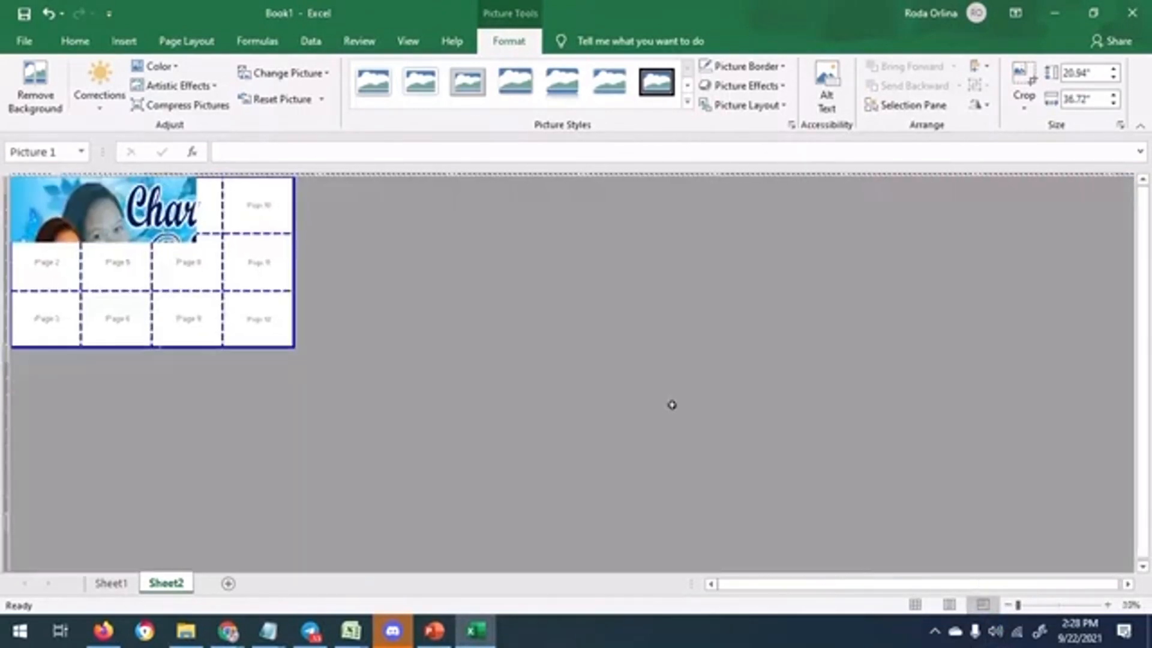
left_click(949, 605)
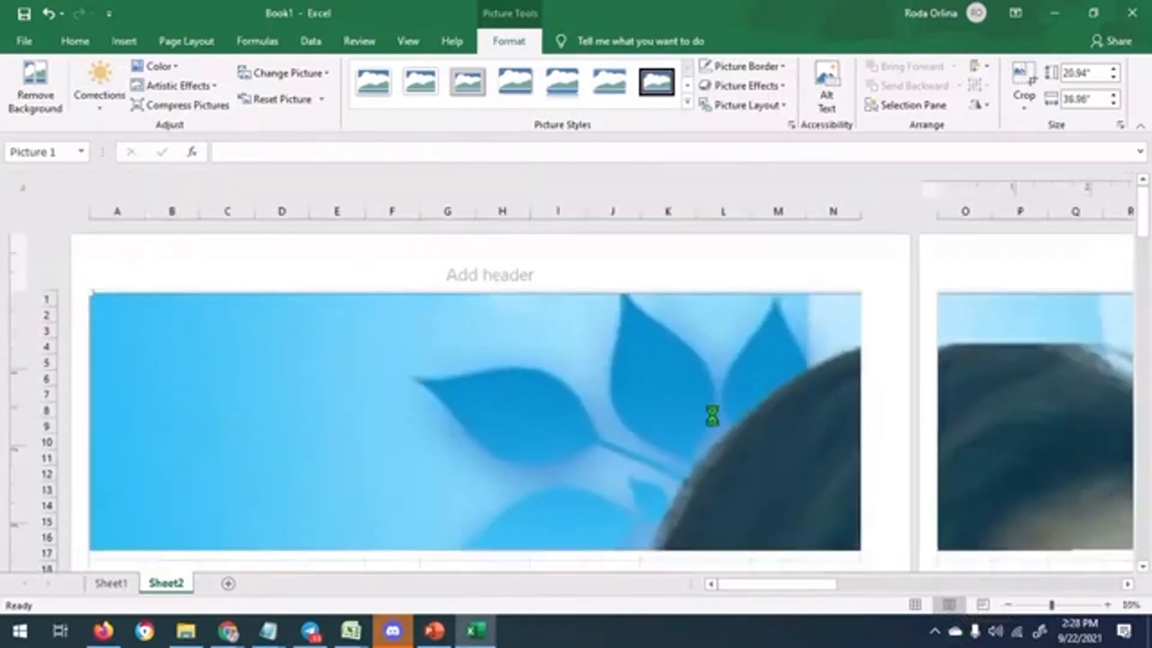
Step: Narrow the banner to about 37.43" wide so its right edge sits just inside the fourth page, and check the page layout
scroll(712, 414, "down", 7)
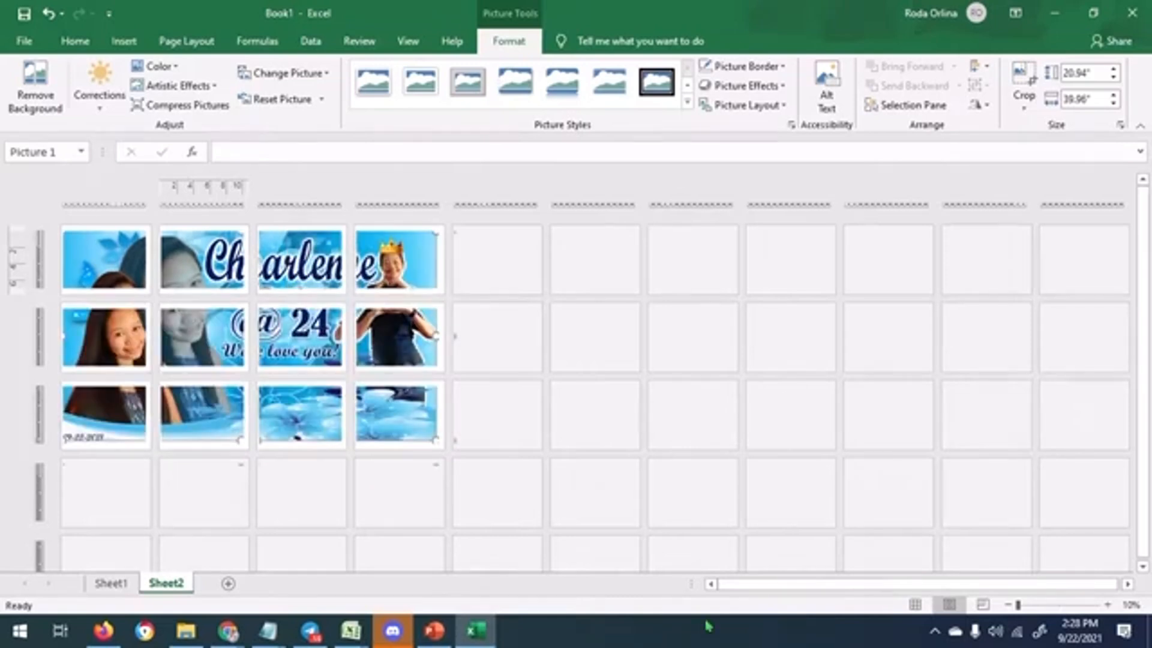
left_click(914, 605)
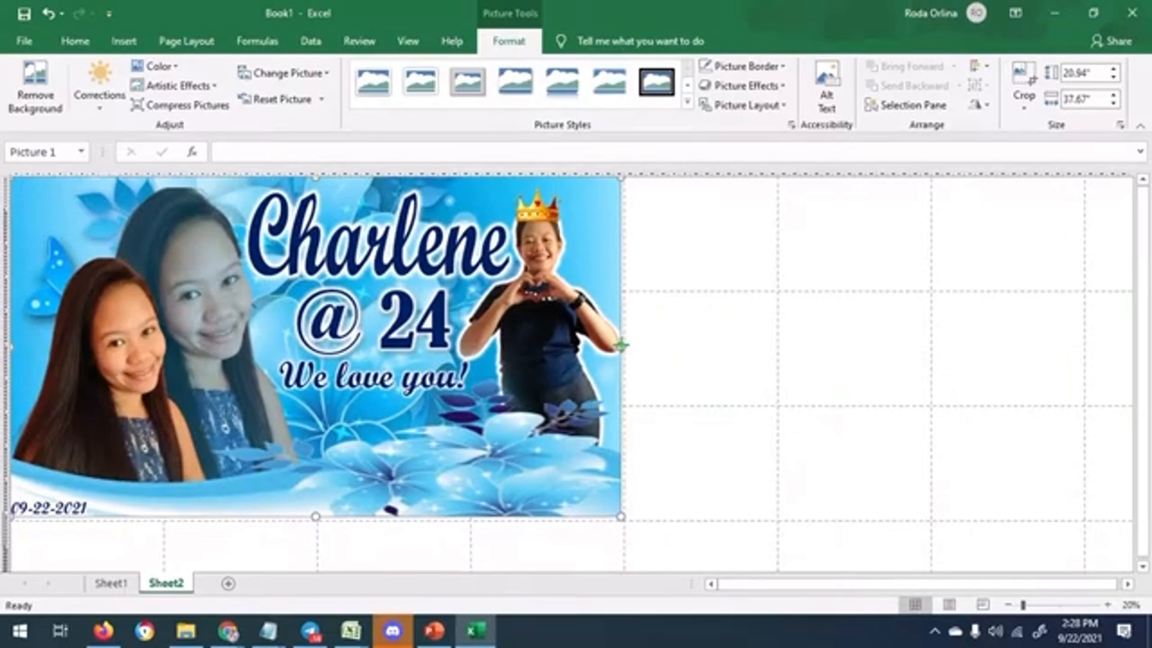
left_click_drag(621, 345, 618, 346)
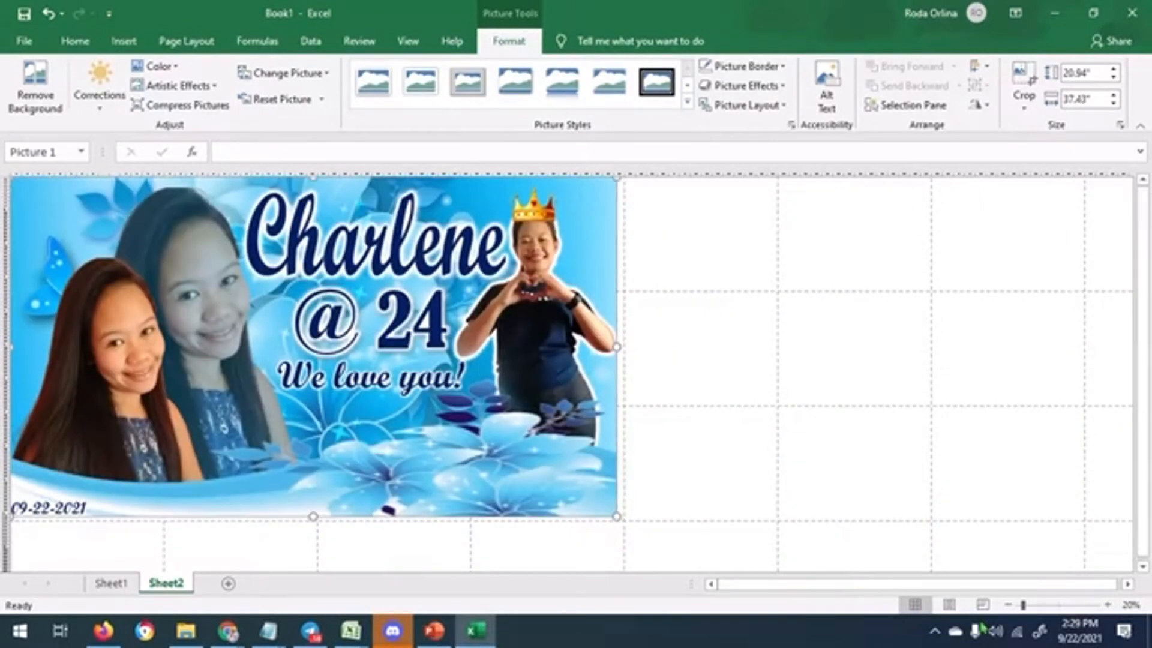
left_click(949, 605)
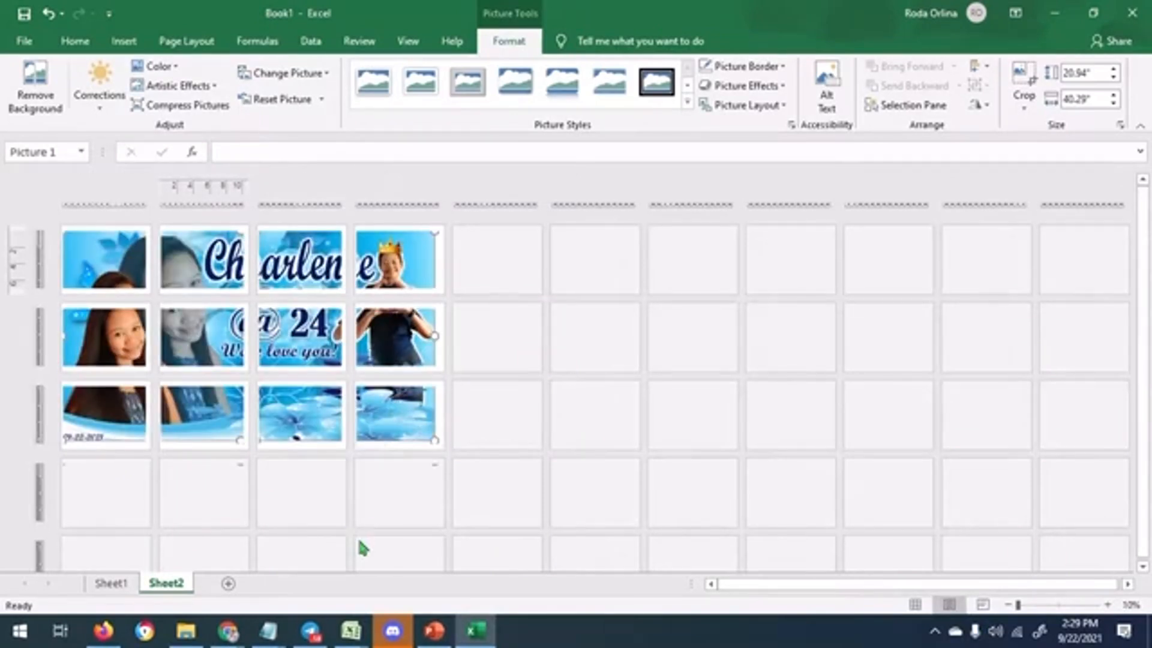
Step: Reduce the banner's height to about 20.57" so its lower edge stays inside the third row of pages
left_click(915, 604)
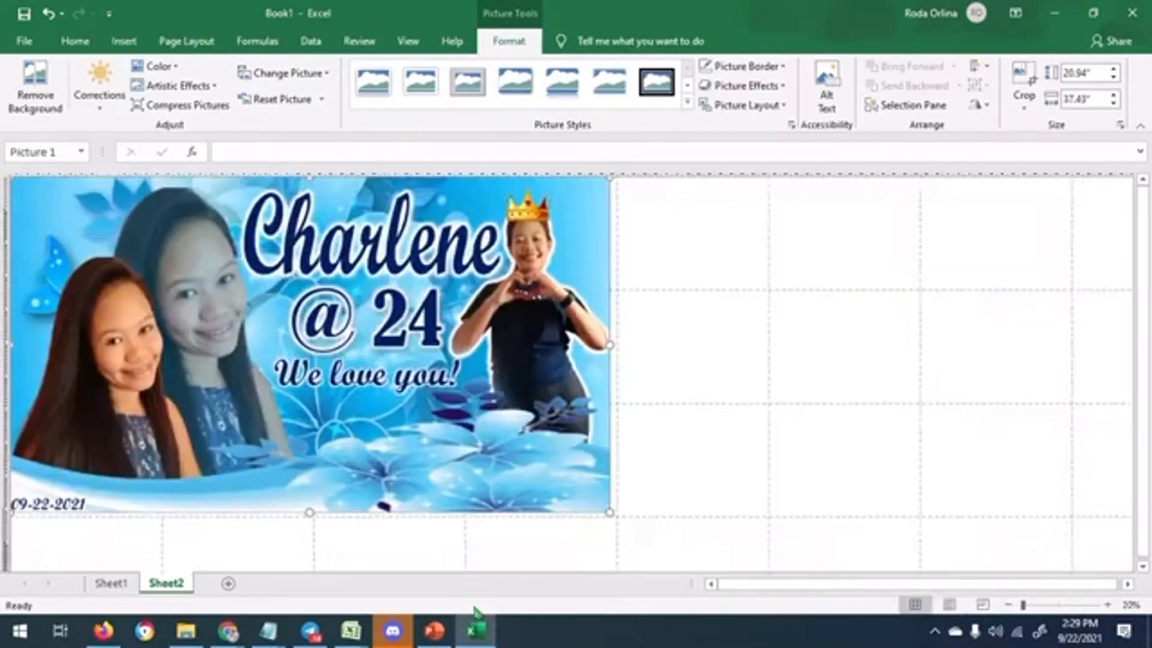
left_click_drag(313, 514, 314, 511)
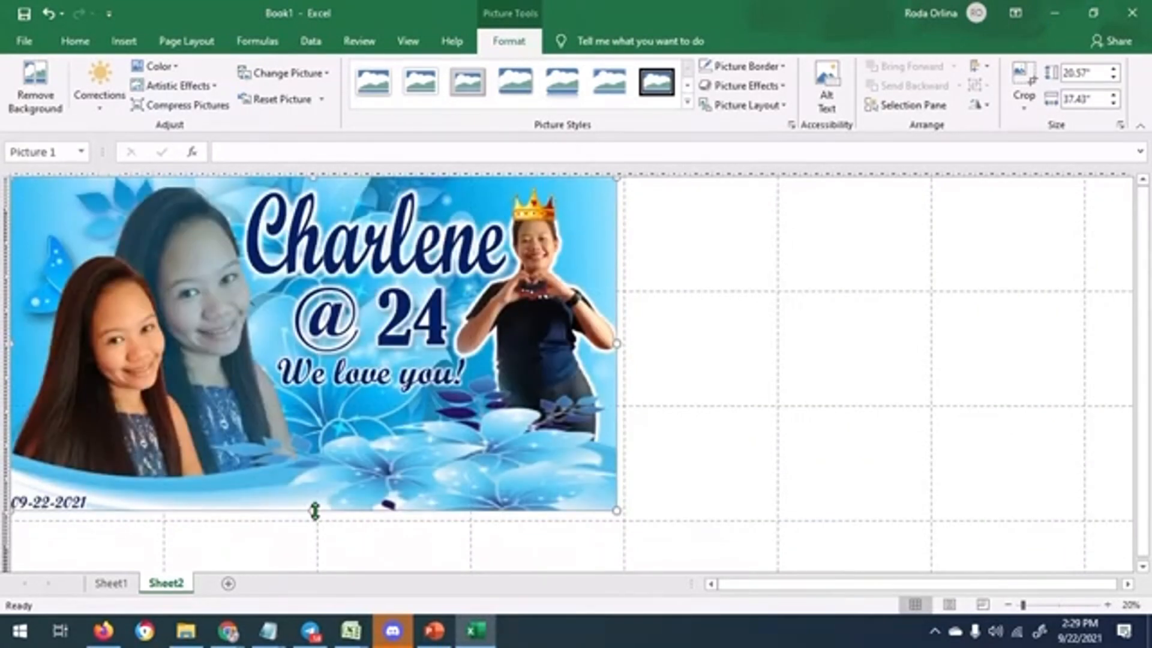
left_click(948, 605)
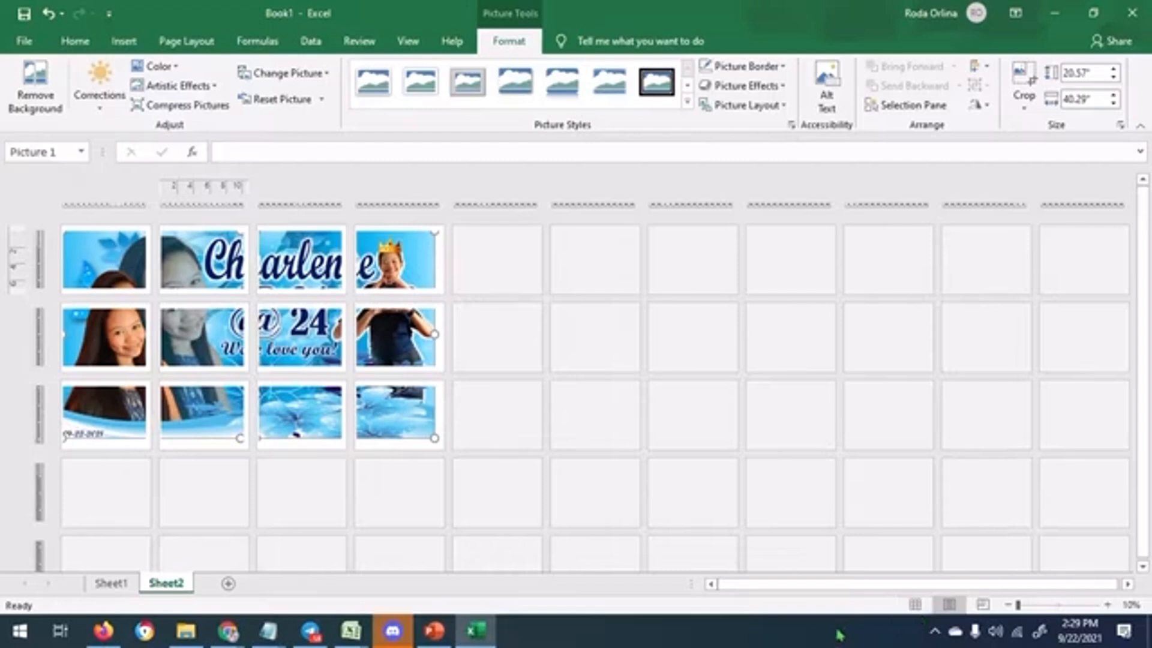
Step: Examine the resized banner's edges against the page boundaries in Page Break Preview and Page Layout view
left_click(912, 605)
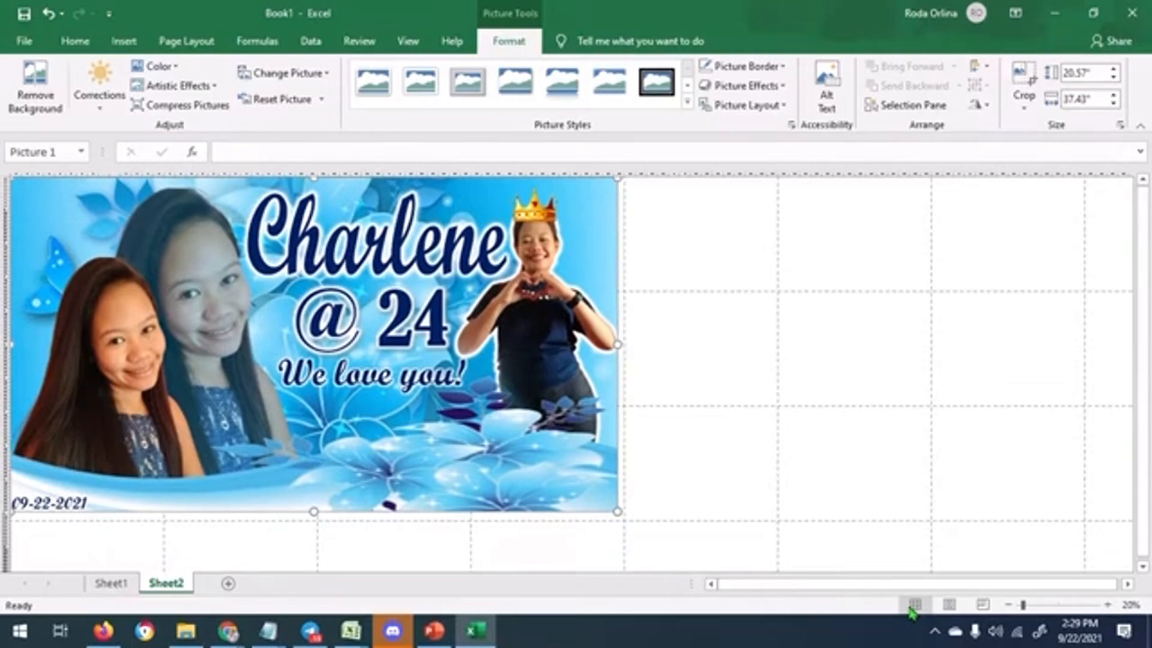
left_click(984, 605)
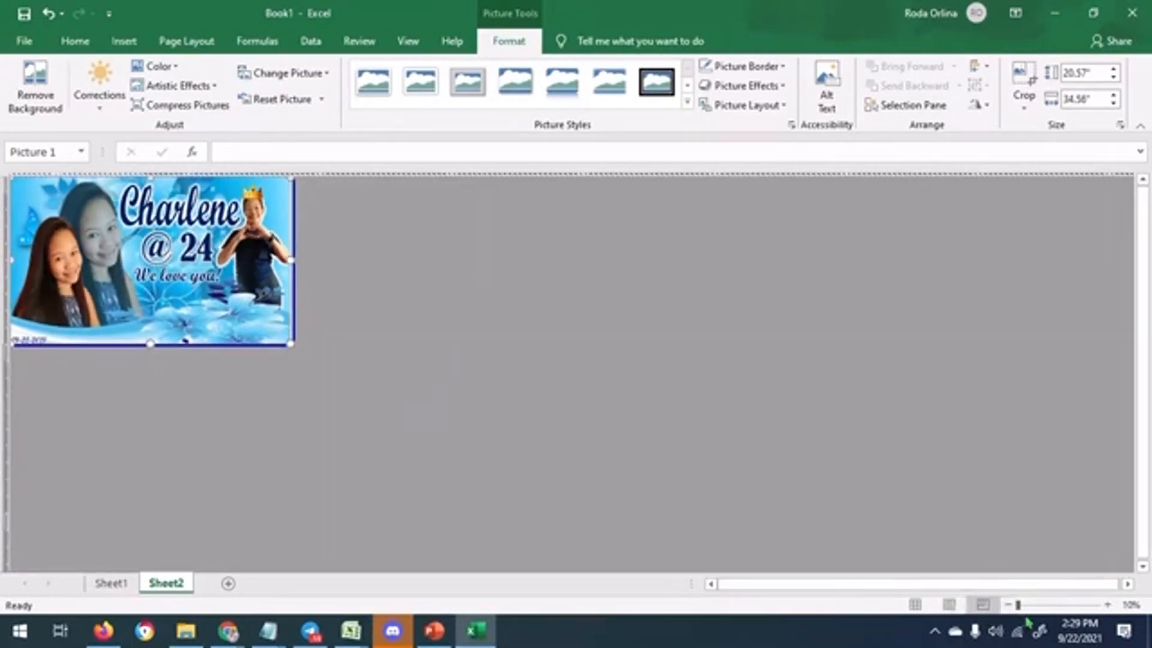
left_click(1107, 605)
left_click(1107, 604)
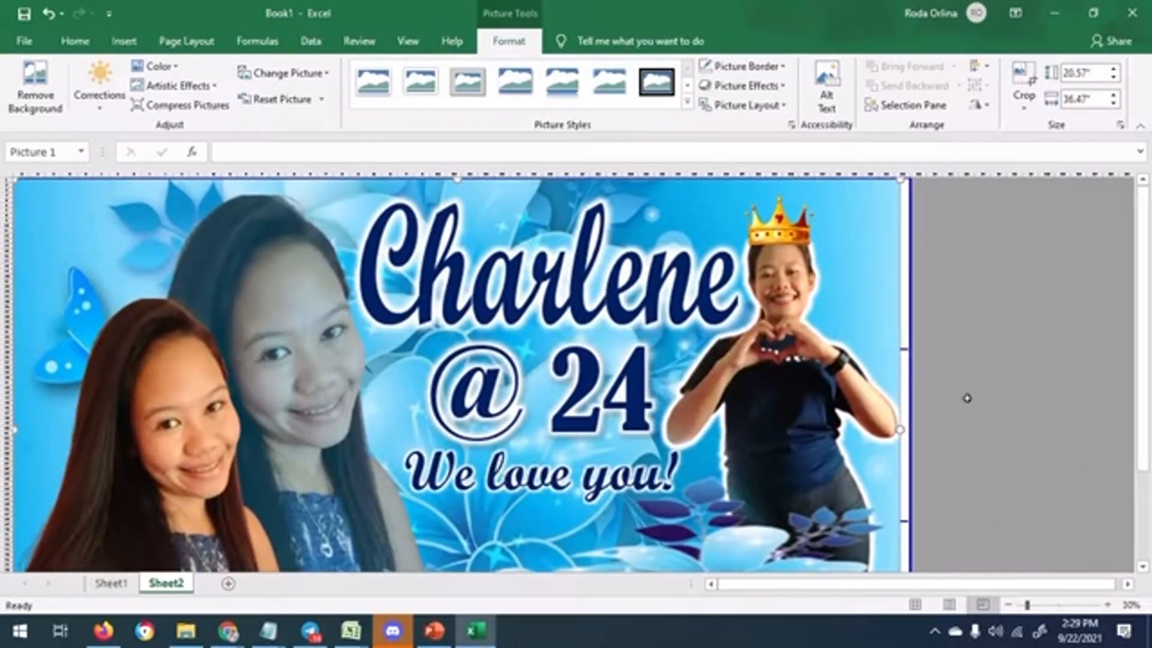
scroll(570, 438, "down", 3)
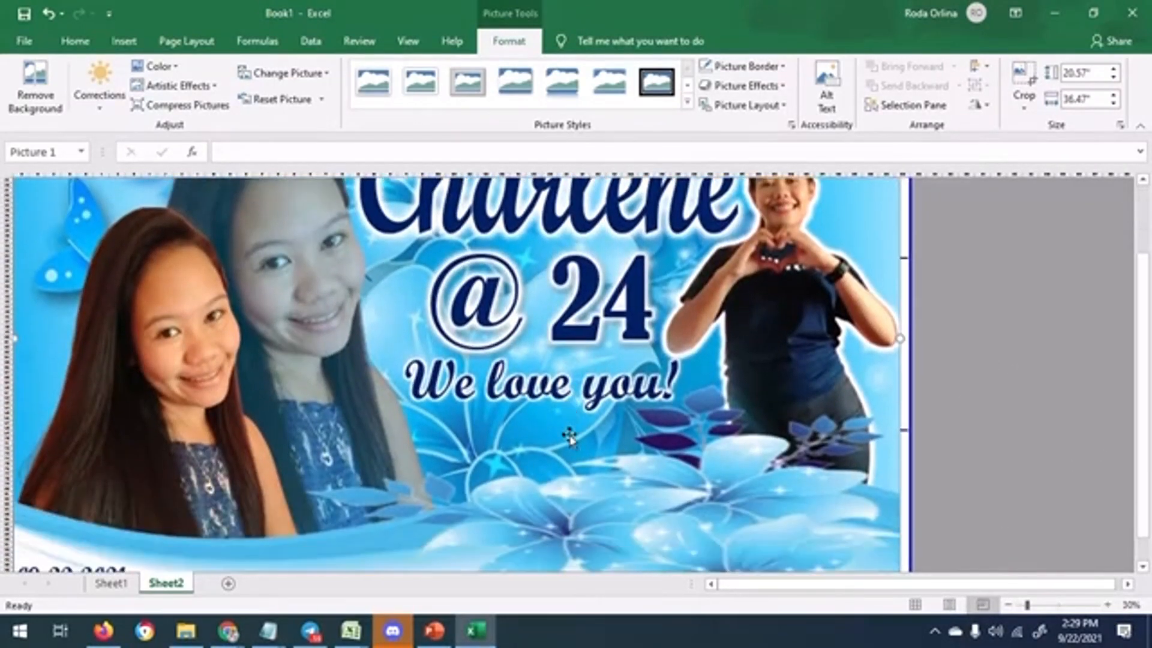
scroll(888, 441, "up", 2)
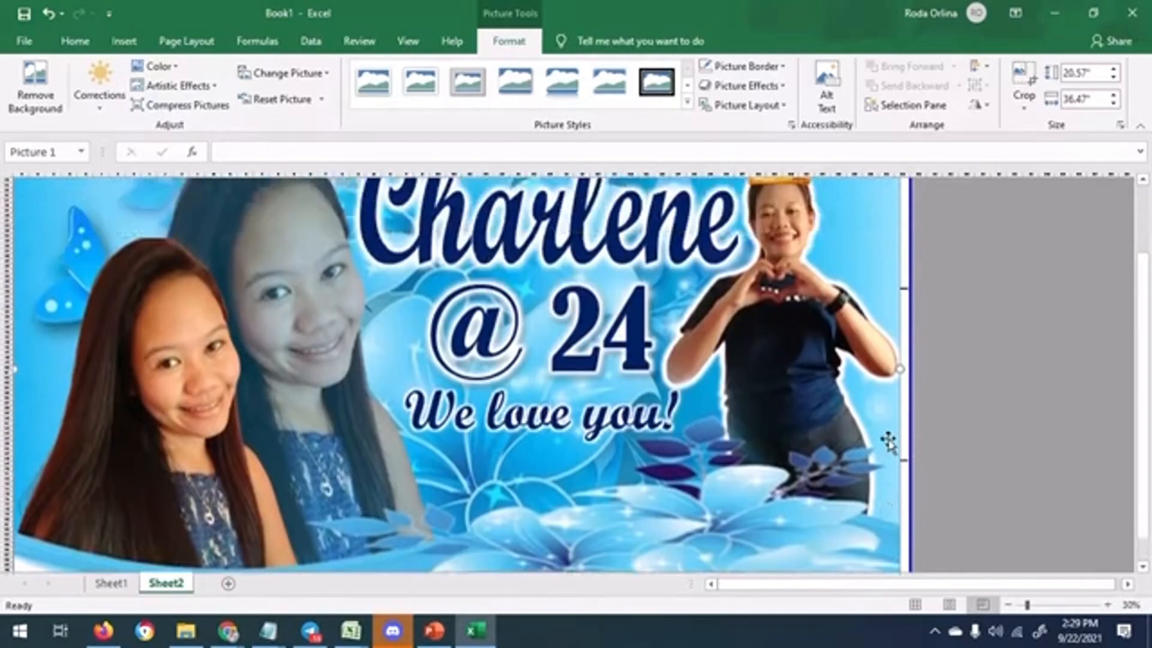
scroll(888, 441, "down", 3)
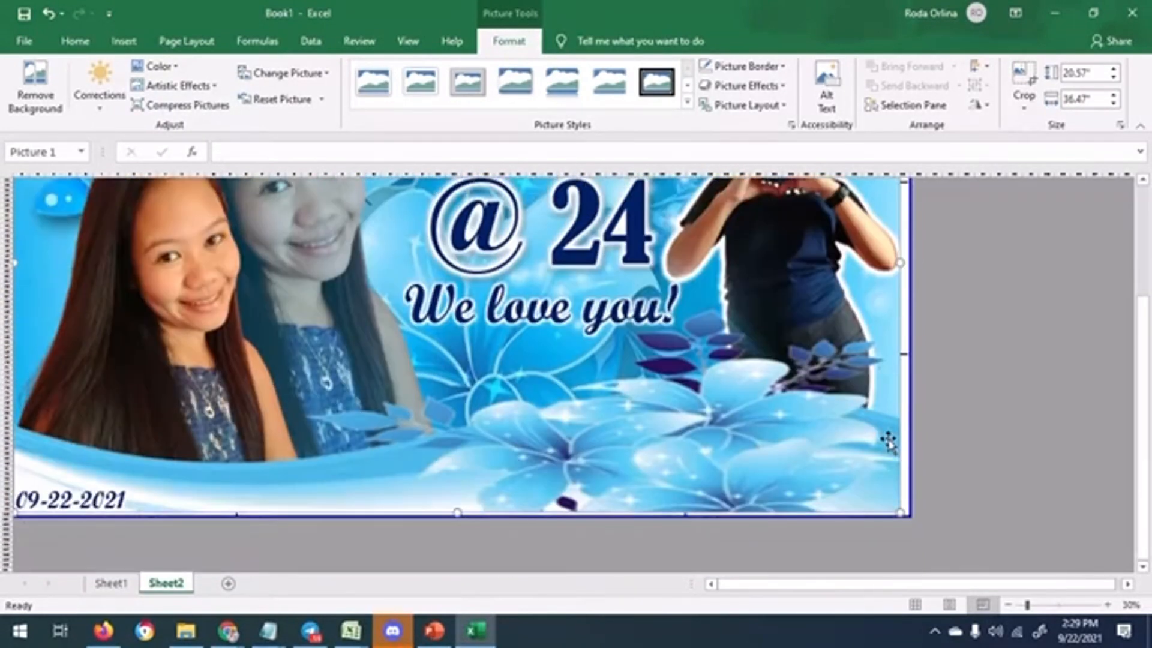
left_click(949, 604)
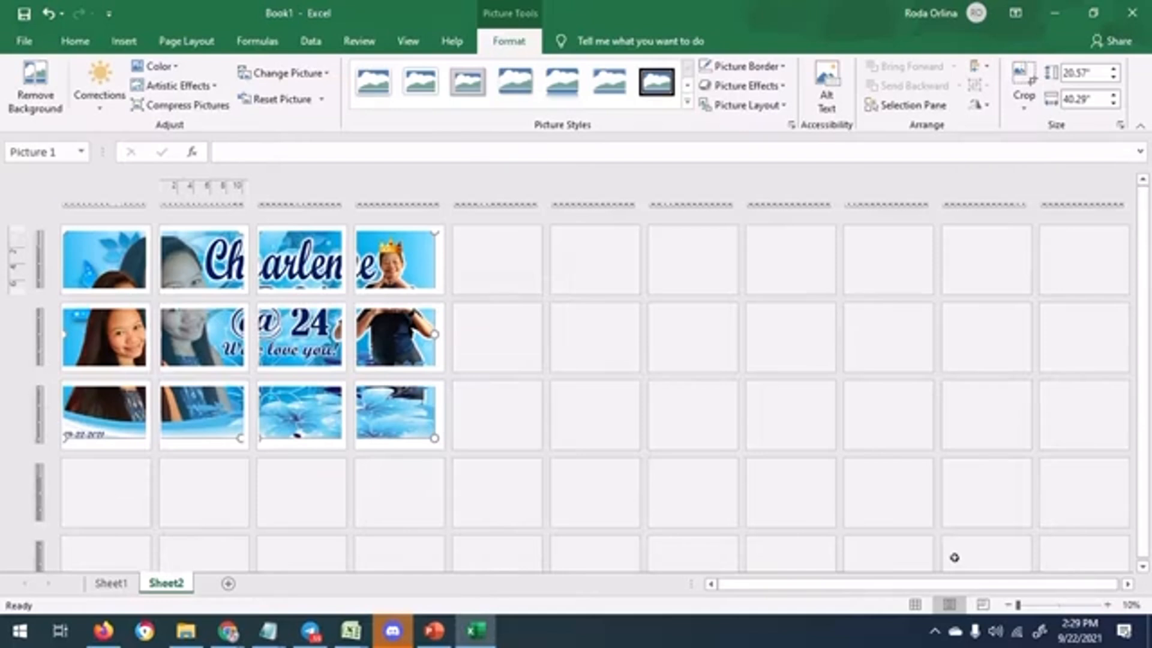
left_click(915, 605)
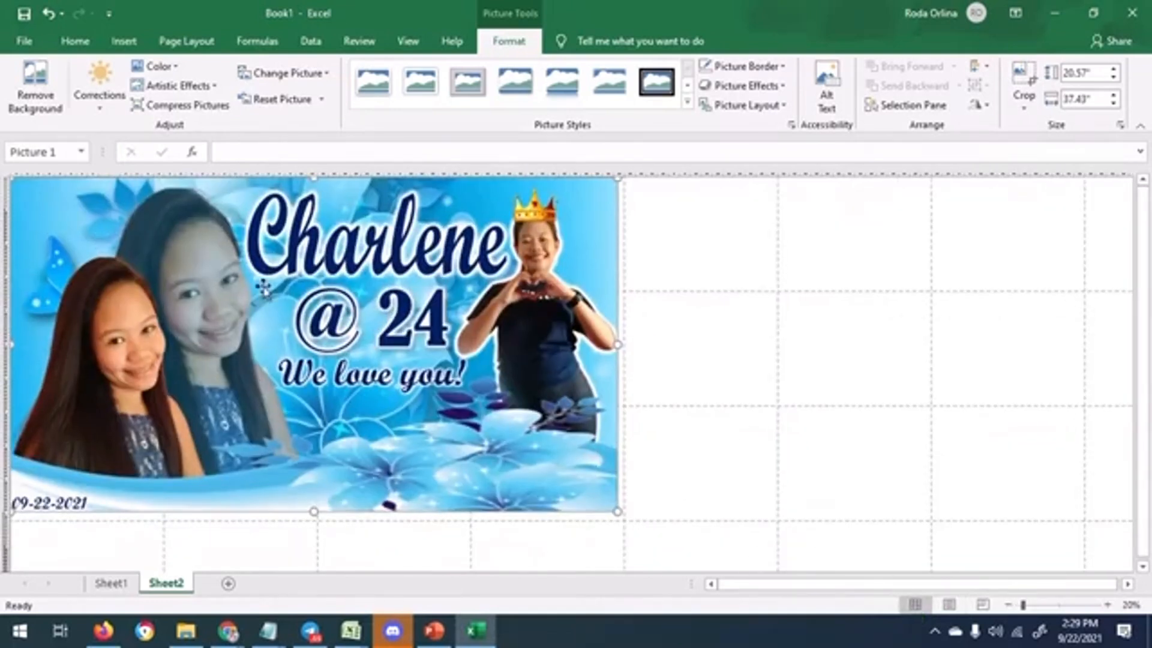
Step: Open the print preview and check every page of the banner through to the last one
left_click(24, 41)
left_click(47, 336)
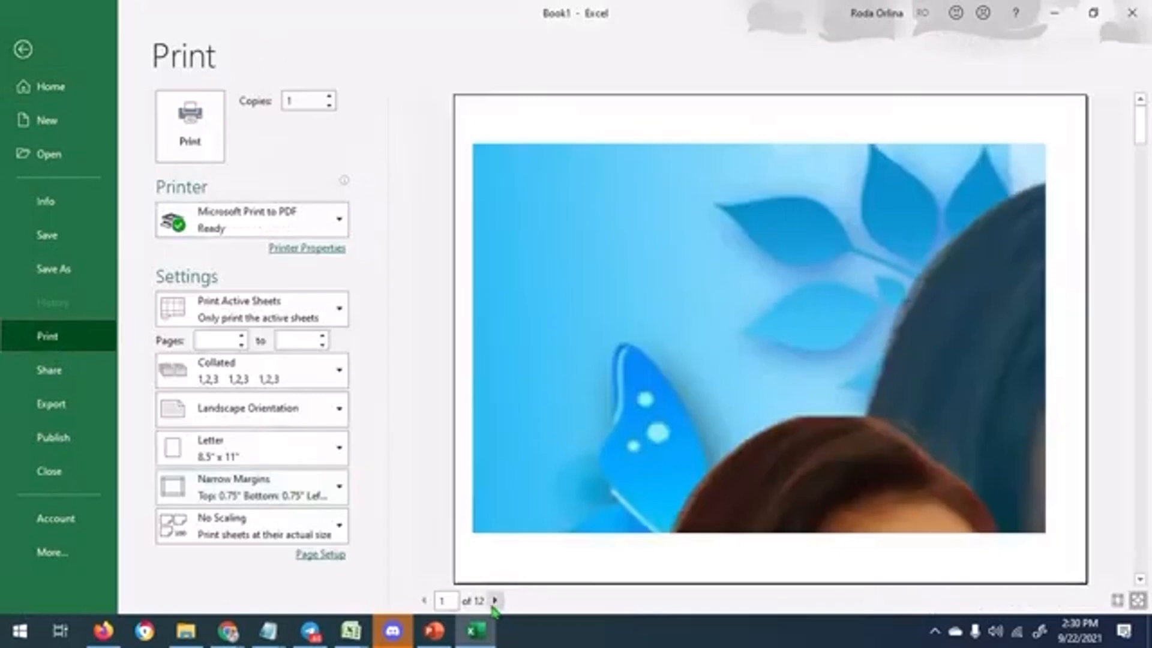
left_click(495, 600)
left_click(495, 601)
left_click(494, 600)
left_click(495, 601)
left_click(495, 600)
left_click(495, 600)
left_click(495, 601)
left_click(494, 600)
left_click(495, 601)
left_click(495, 601)
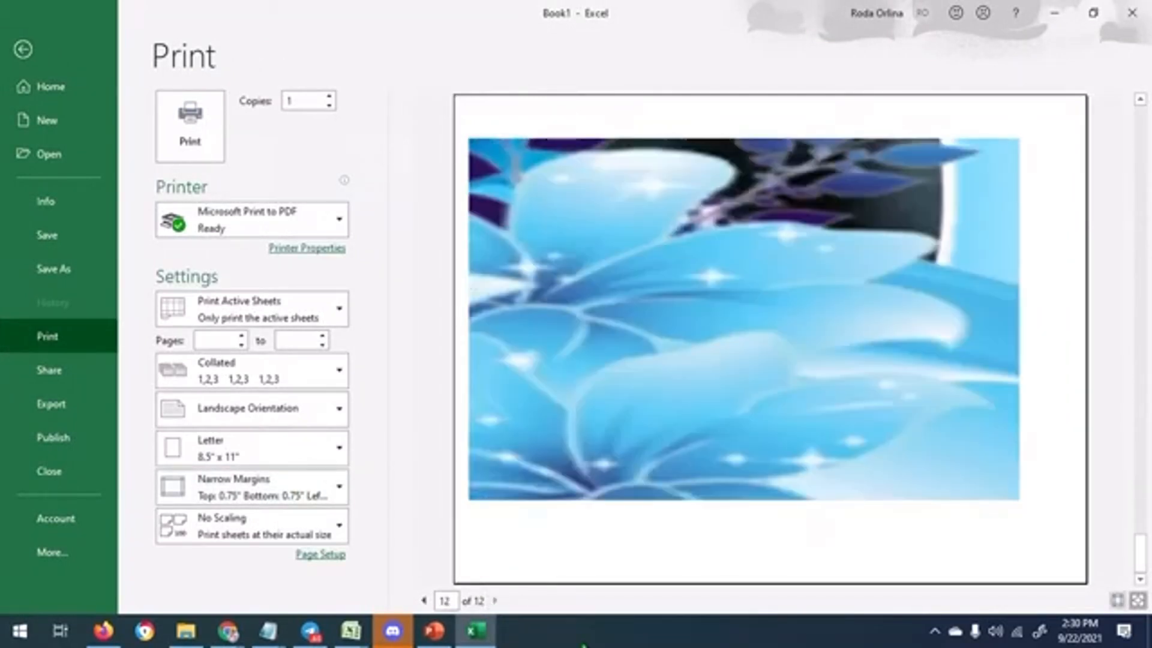
Step: Print the active sheet with Microsoft Print to PDF, saving the output as "Cha pdf" in onak's New folder
left_click(190, 126)
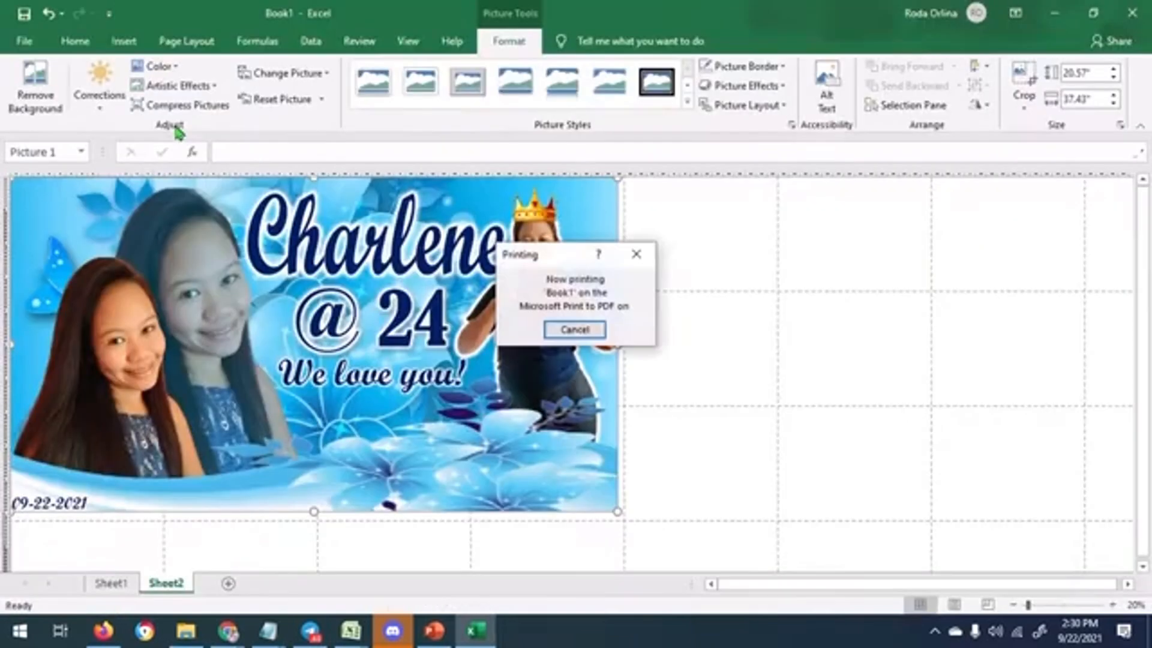
scroll(575, 372, "up", 2)
left_click(567, 291)
scroll(888, 450, "down", 2)
double_click(719, 443)
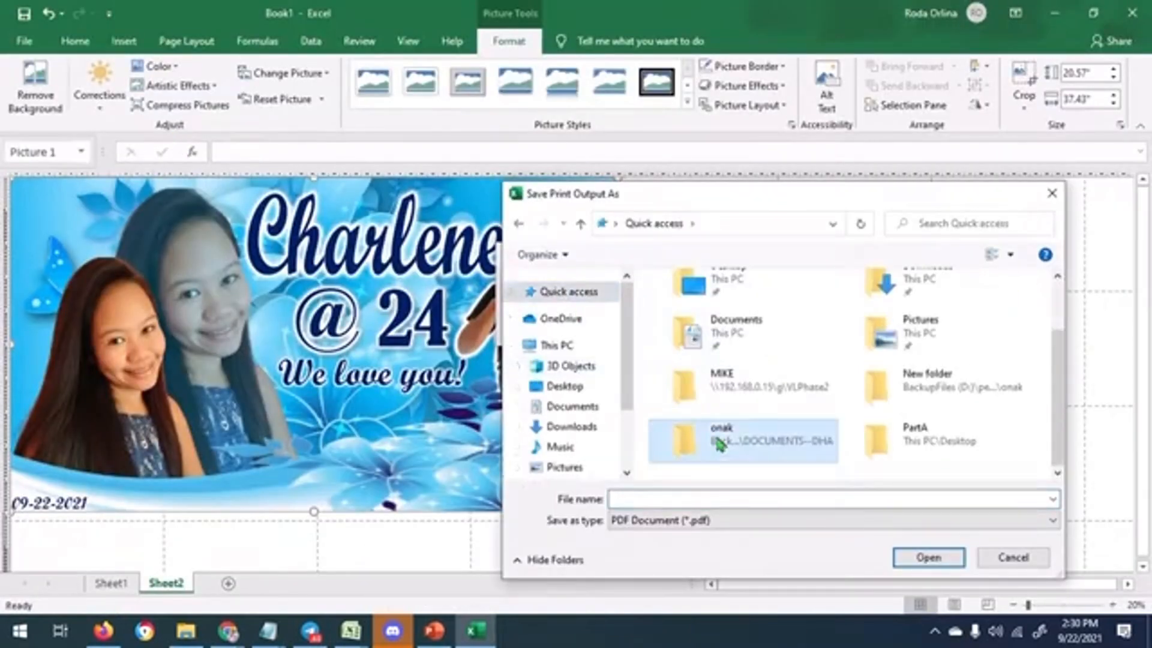
left_click(689, 300)
key("Return")
type("Cha pdf")
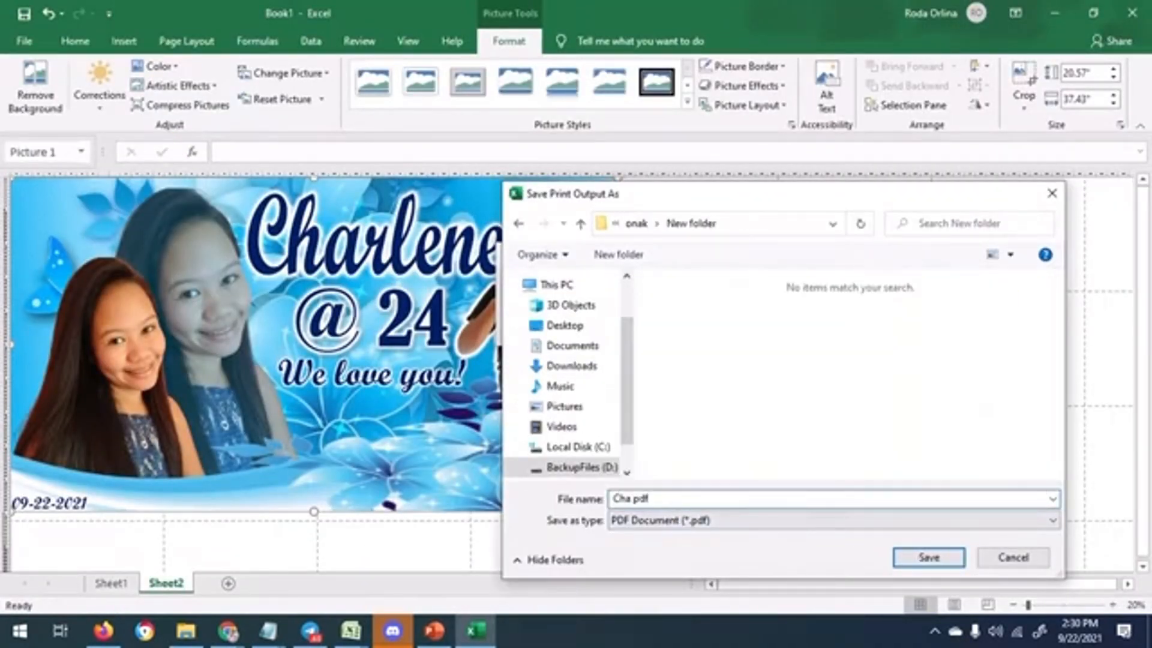
left_click(933, 555)
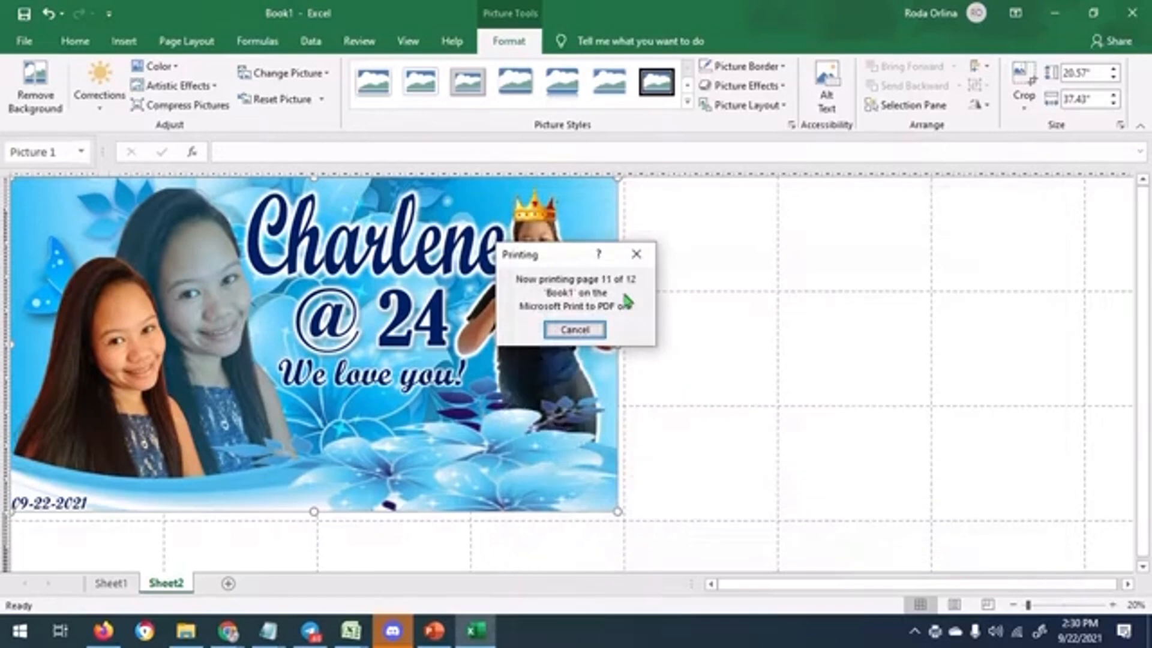
Step: Switch to File Explorer, browse to New folder inside onak, and open the Cha pdf file
key("super")
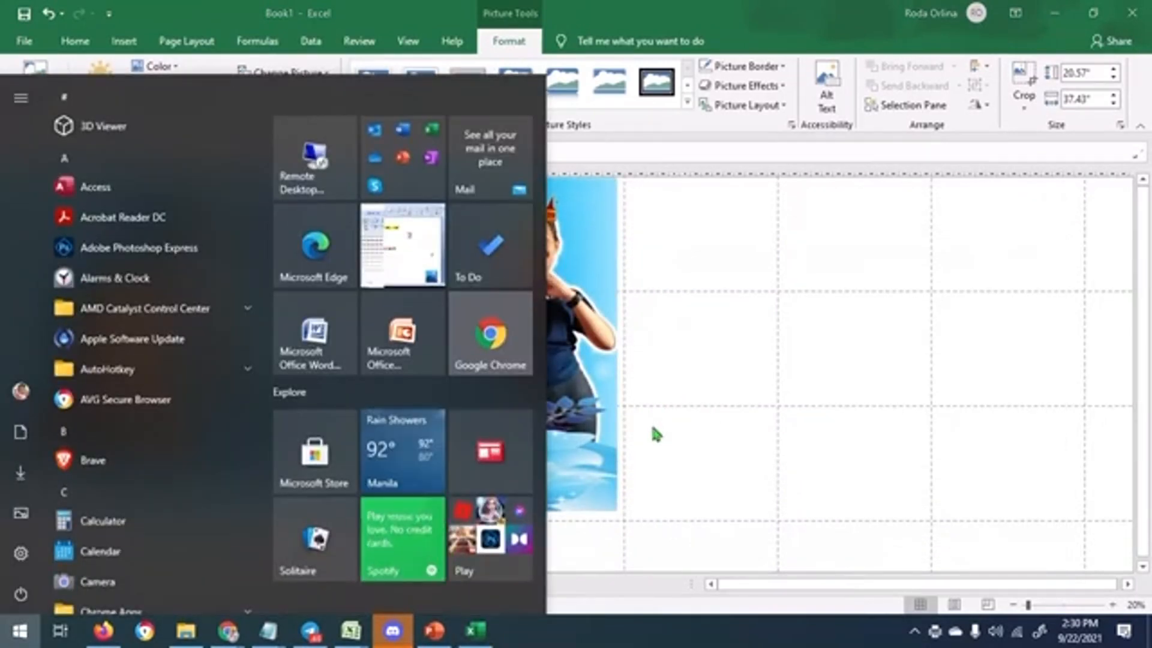
left_click(192, 435)
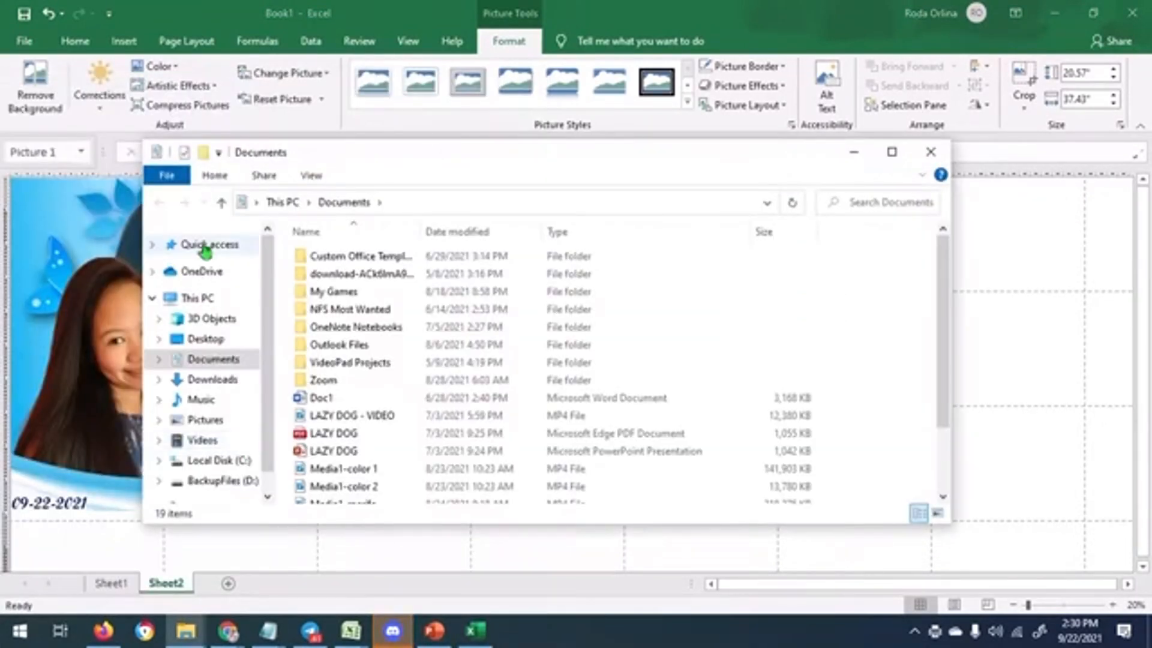
left_click(206, 251)
double_click(378, 385)
double_click(412, 398)
left_click(707, 427)
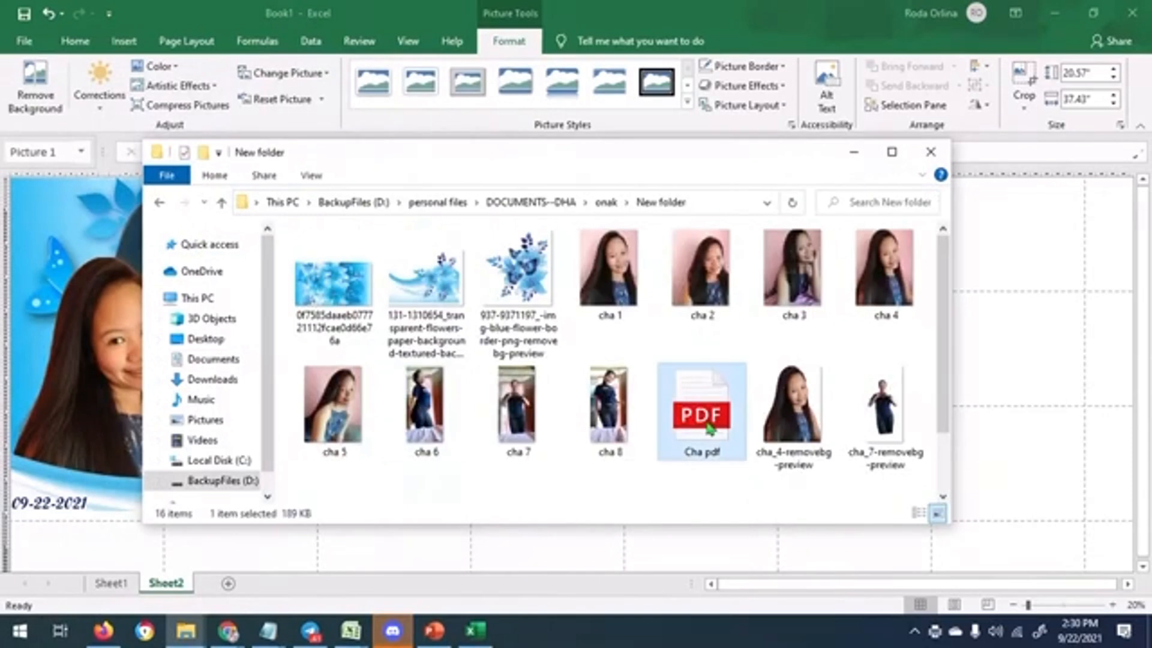
double_click(705, 420)
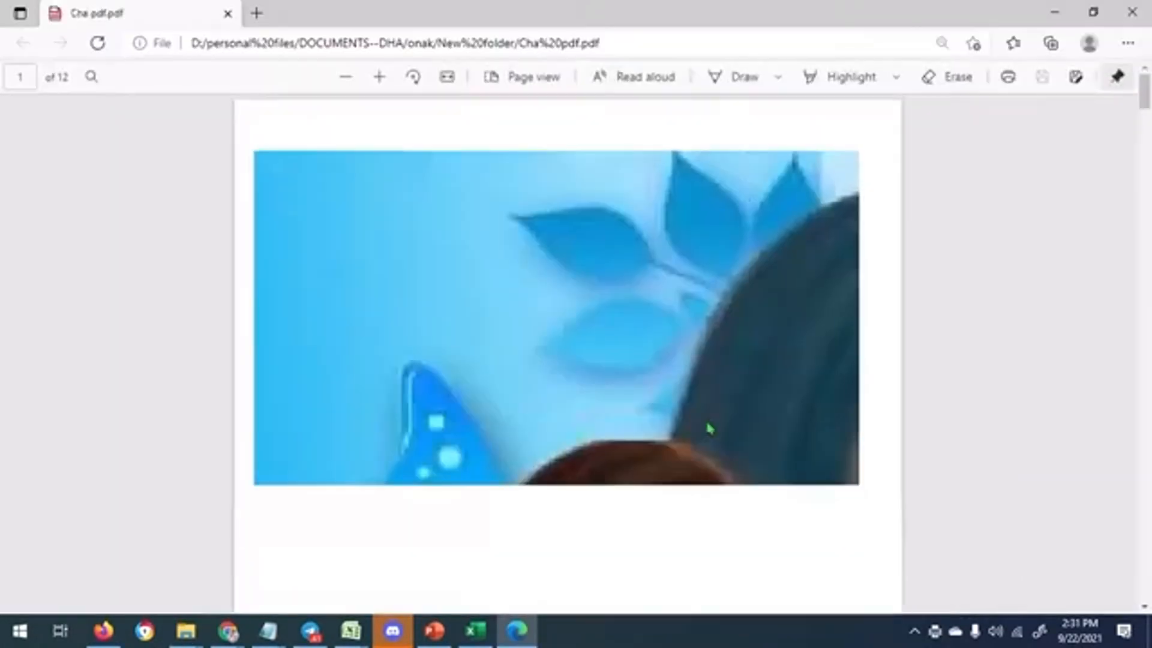
Step: Examine how the banner is split across the PDF's pages in both two-page and single-page view
scroll(711, 428, "down", 15)
scroll(710, 428, "down", 5)
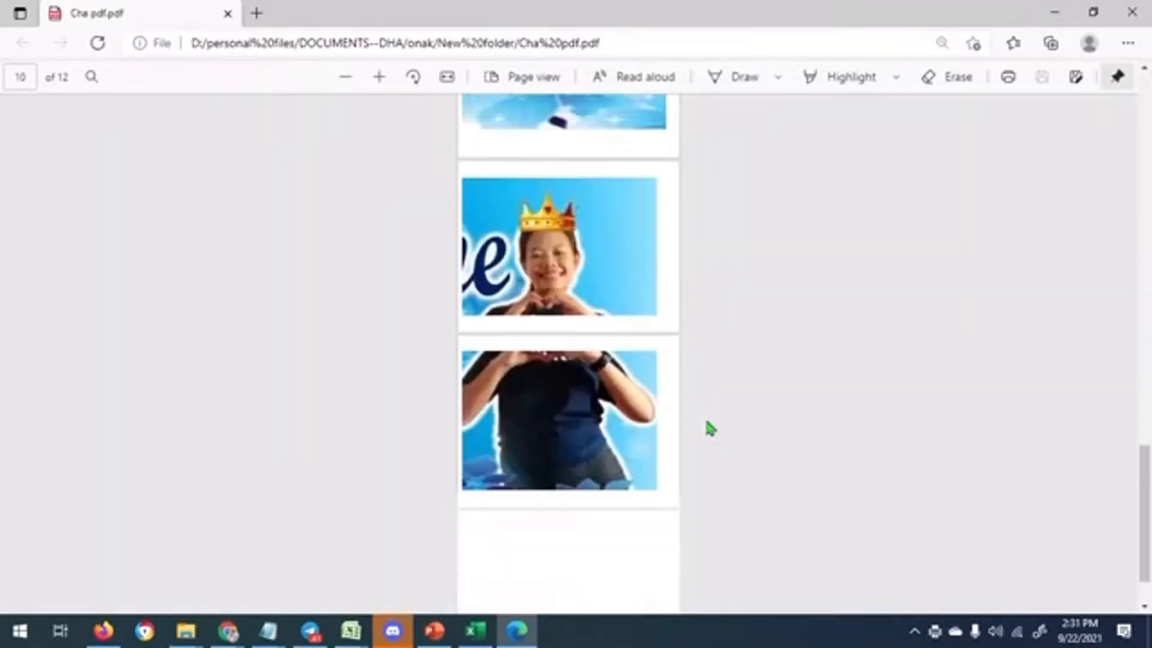
left_click(533, 77)
left_click(432, 144)
scroll(845, 389, "down", 3)
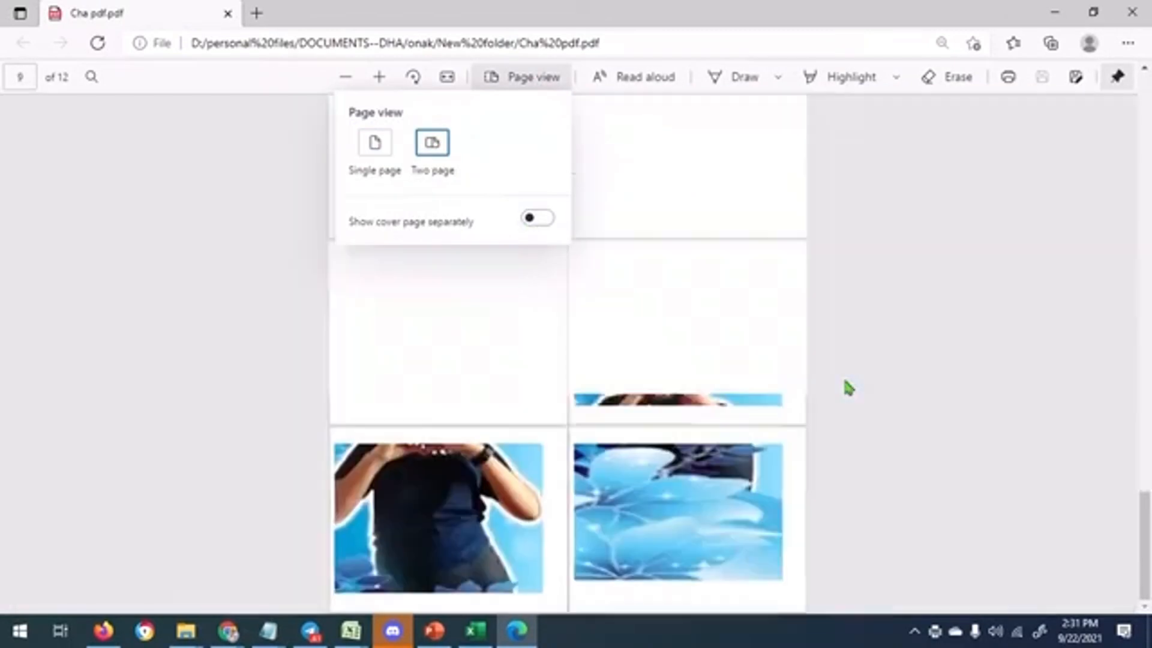
left_click(847, 388)
scroll(869, 288, "up", 8)
scroll(648, 368, "down", 10)
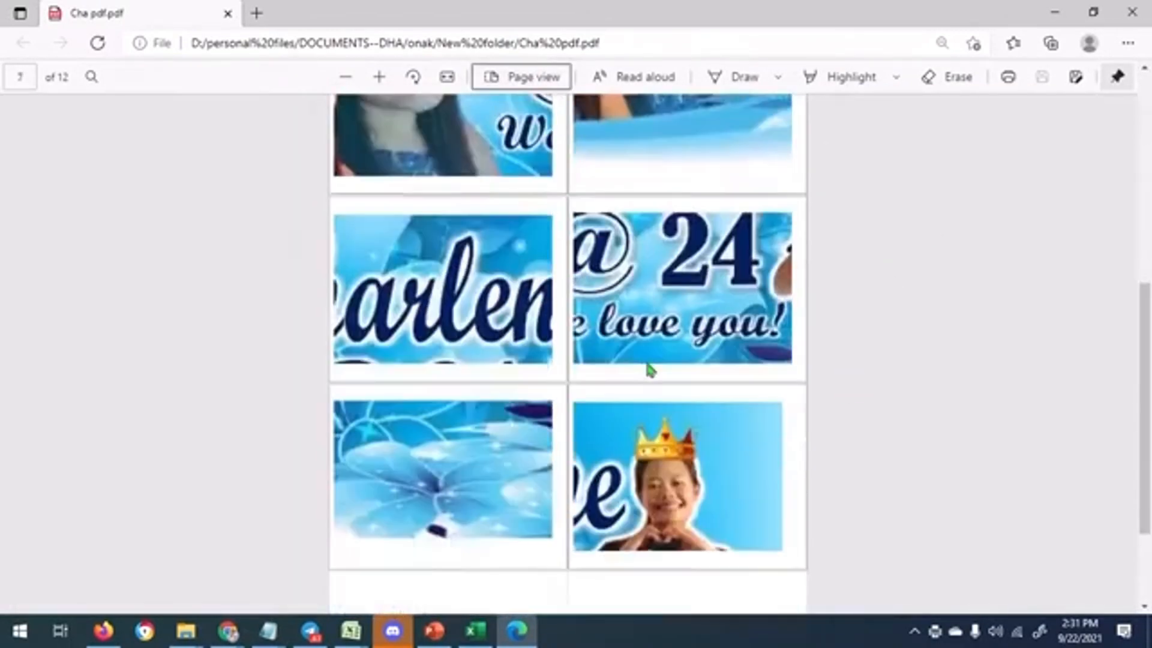
left_click(503, 80)
left_click(375, 144)
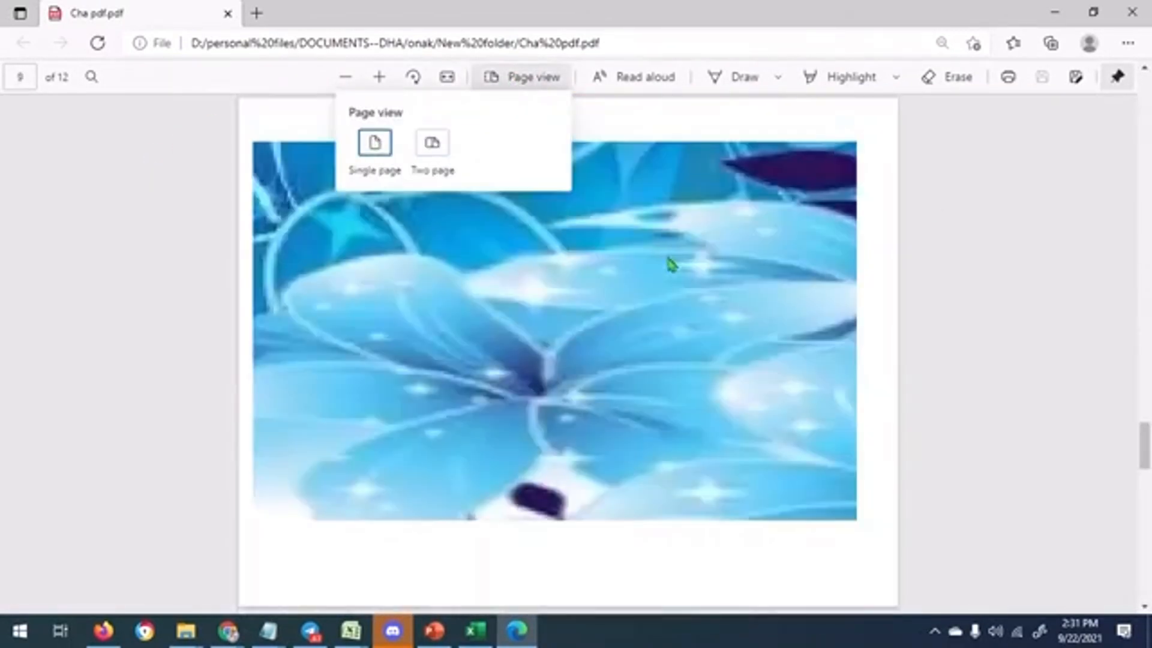
left_click(960, 282)
scroll(997, 289, "down", 5)
scroll(970, 297, "up", 10)
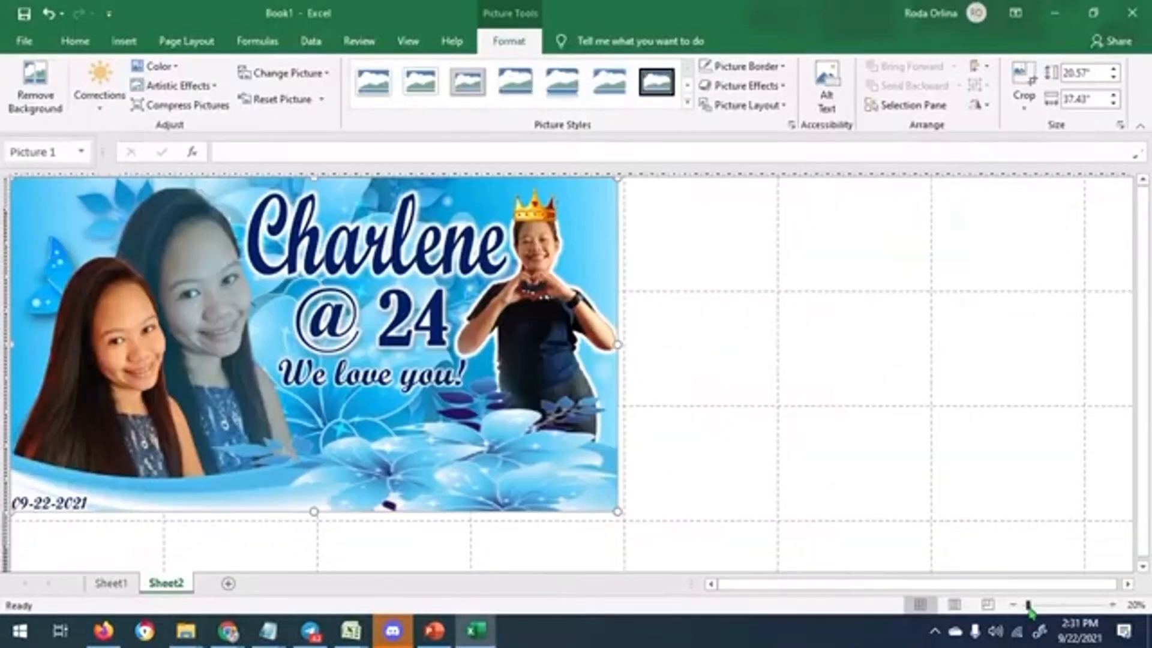
Step: Examine the banner on Sheet2 in Excel's Page Break Preview, Page Layout and Normal views at different zoom levels
left_click(1013, 606)
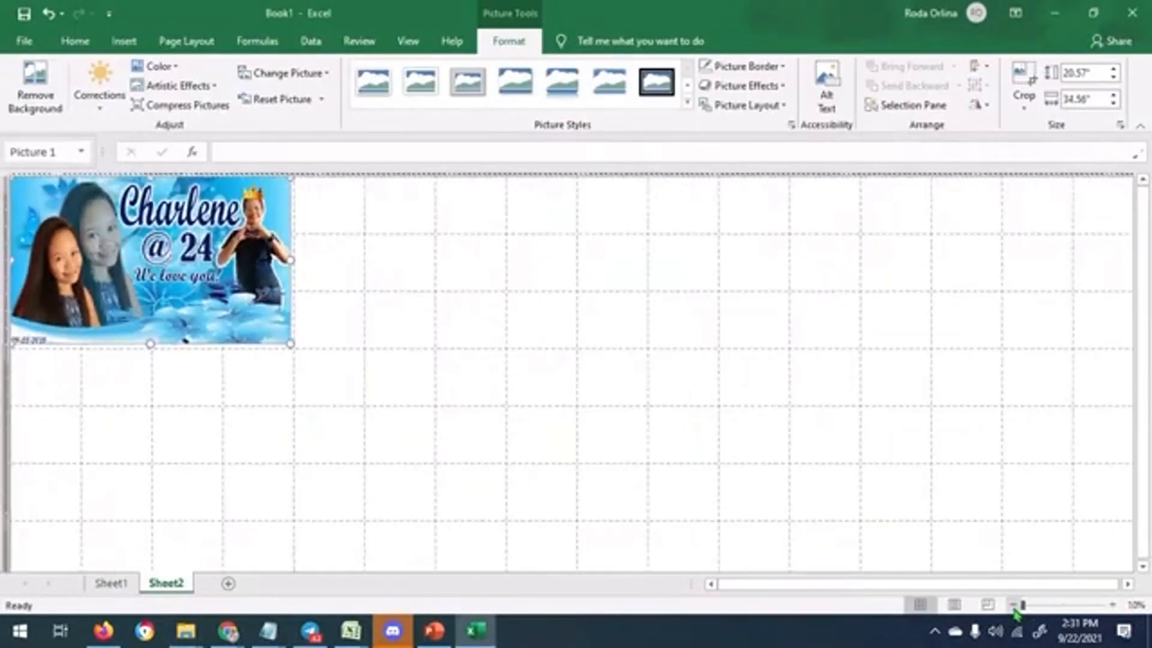
left_click(988, 606)
left_click(1014, 606)
left_click(1014, 606)
left_click(1113, 607)
left_click(1113, 607)
left_click(957, 604)
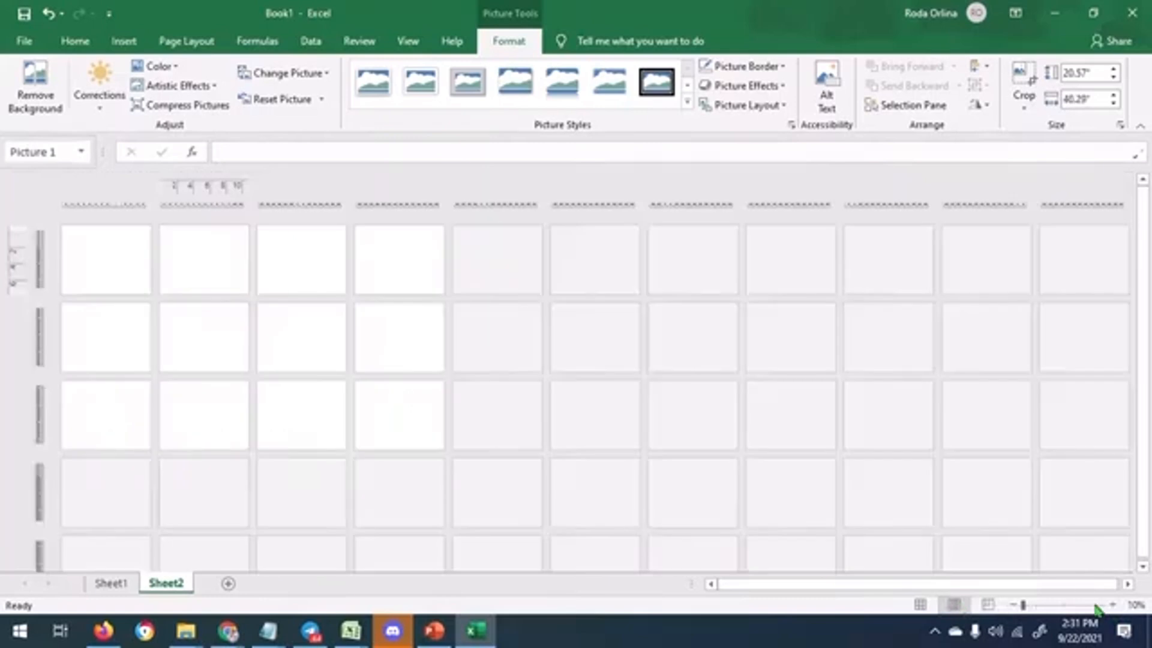
left_click(1113, 606)
left_click(919, 605)
left_click(1111, 607)
left_click(1113, 606)
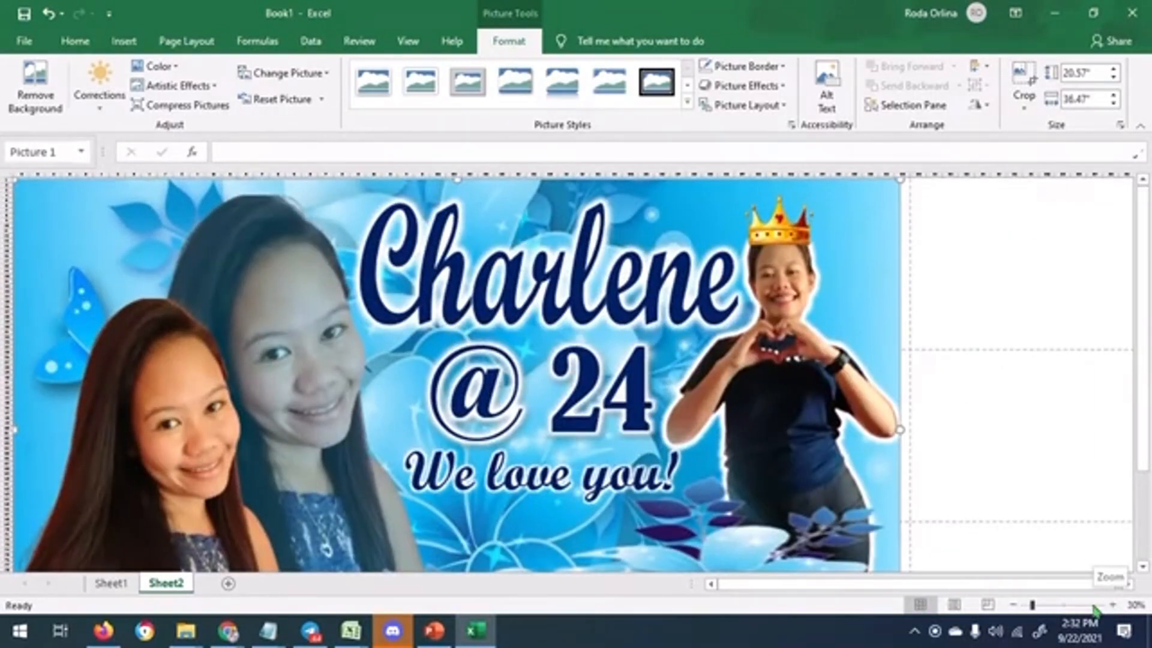
scroll(1100, 539, "down", 3)
scroll(1101, 528, "up", 3)
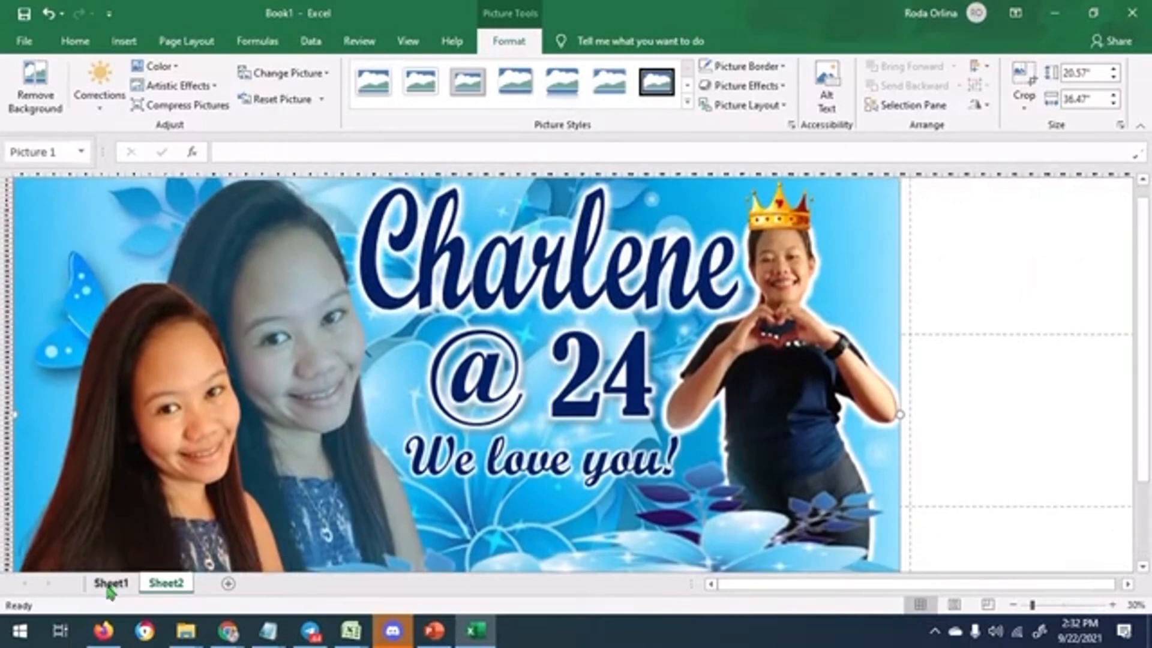
left_click(110, 583)
left_click(399, 504)
left_click(154, 66)
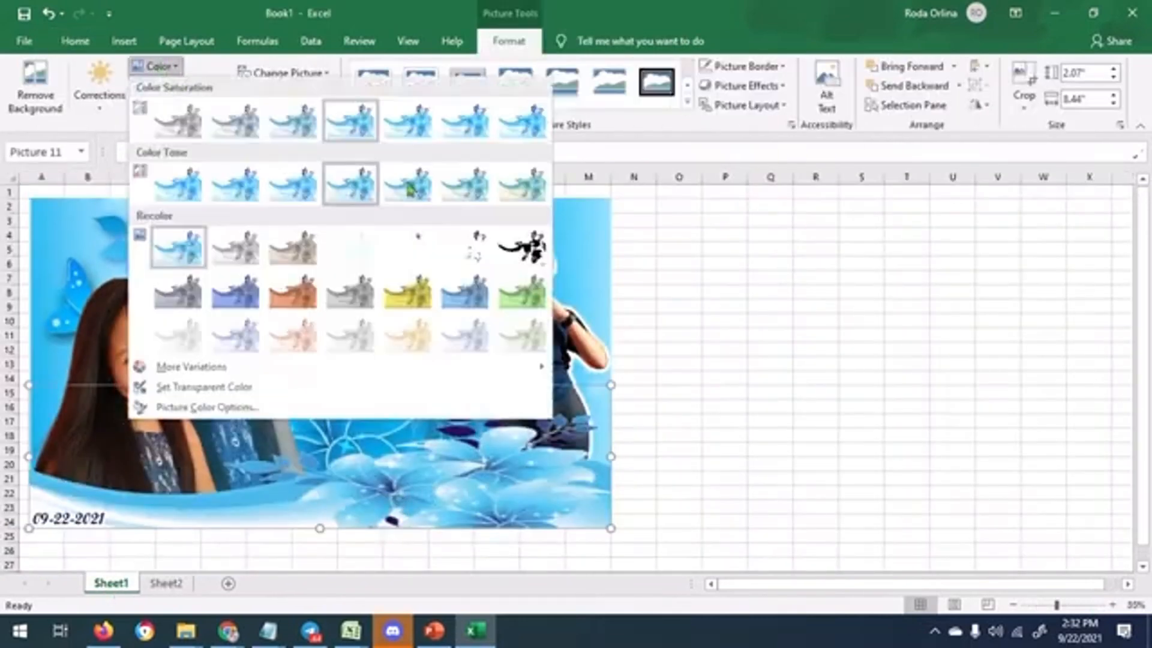
left_click(520, 135)
key("ctrl+Page_Down")
key("ctrl+Page_Up")
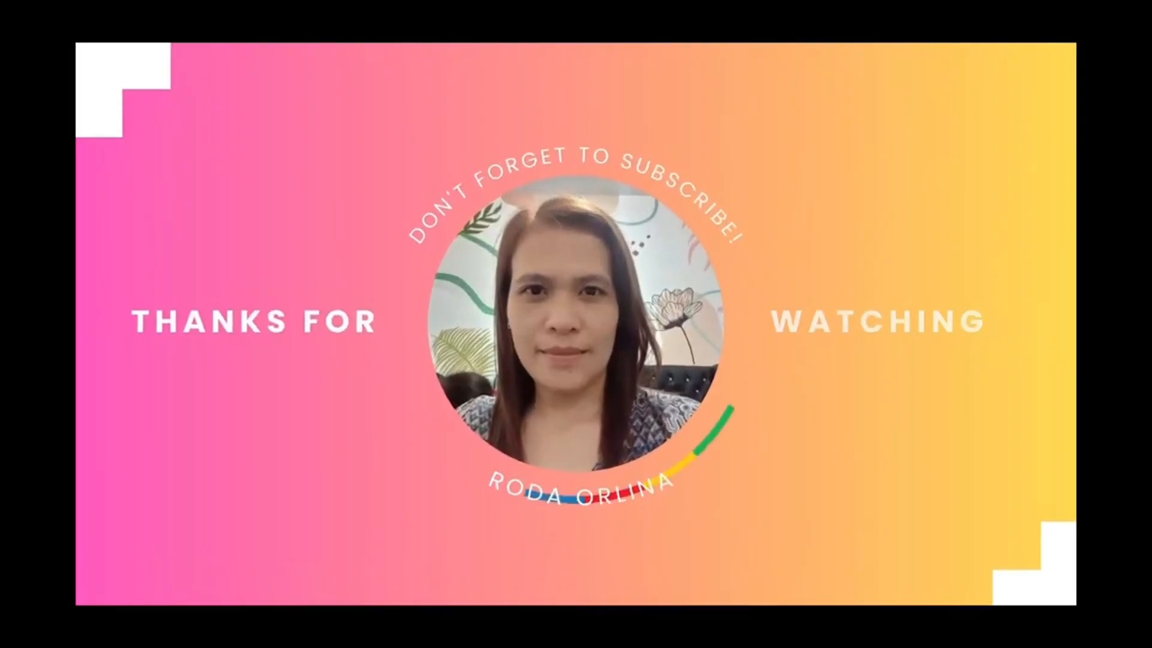